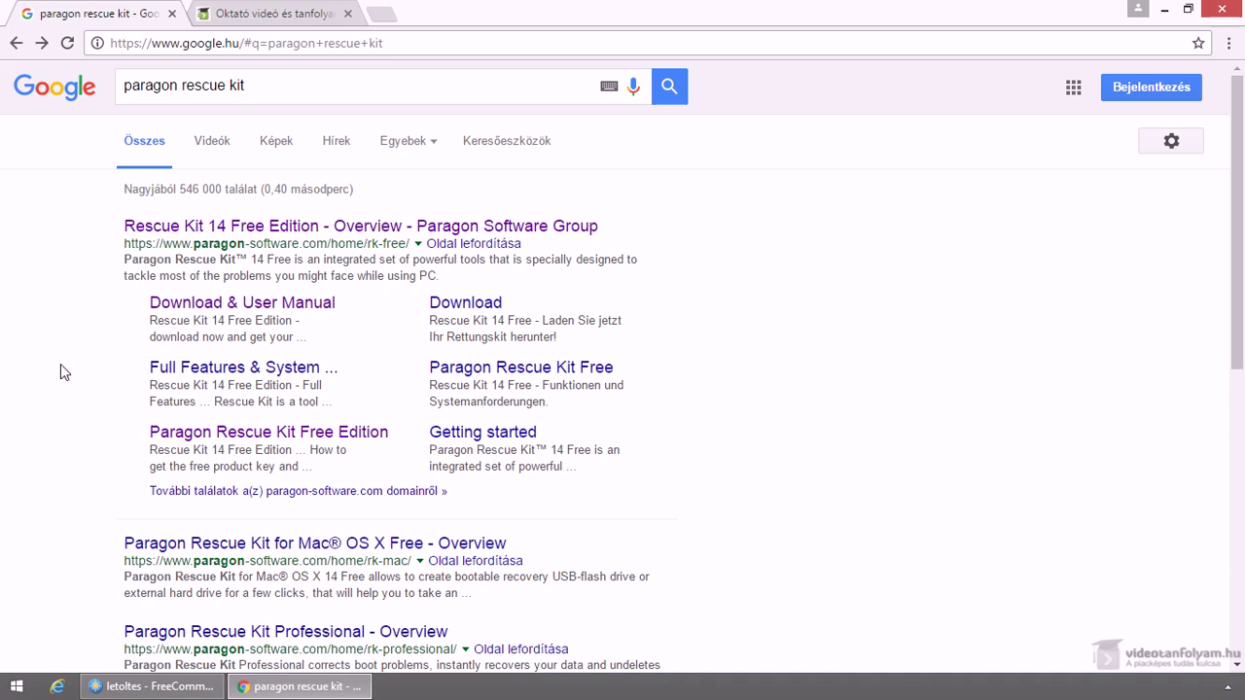
Open the Rescue Kit 14 Free Edition Download & User Manual page from the search results and follow its download link to Download.com
left_click(279, 90)
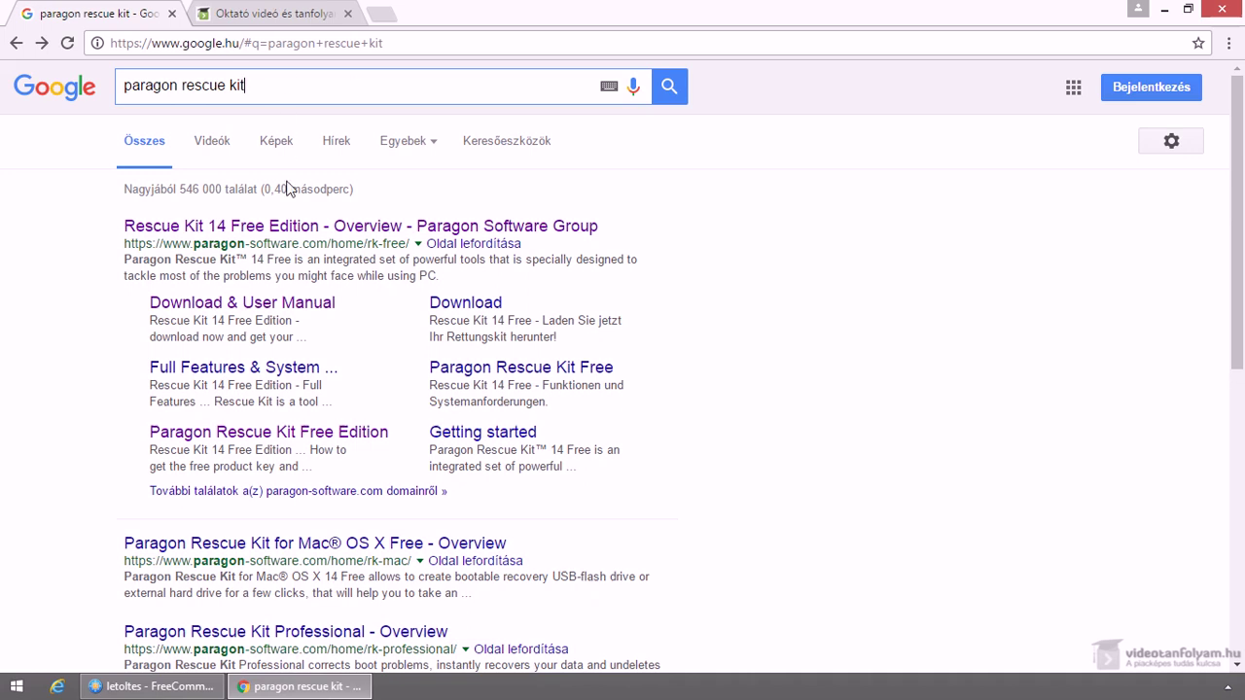
left_click(232, 304)
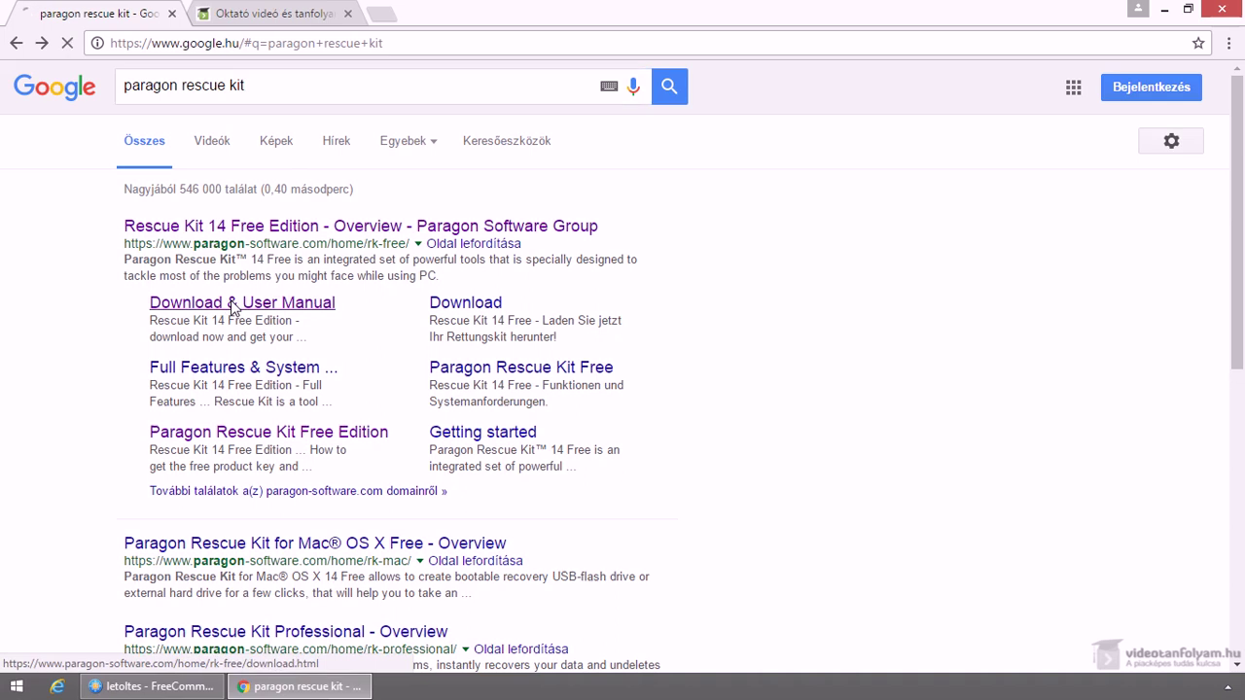
scroll(253, 416, "down", 2)
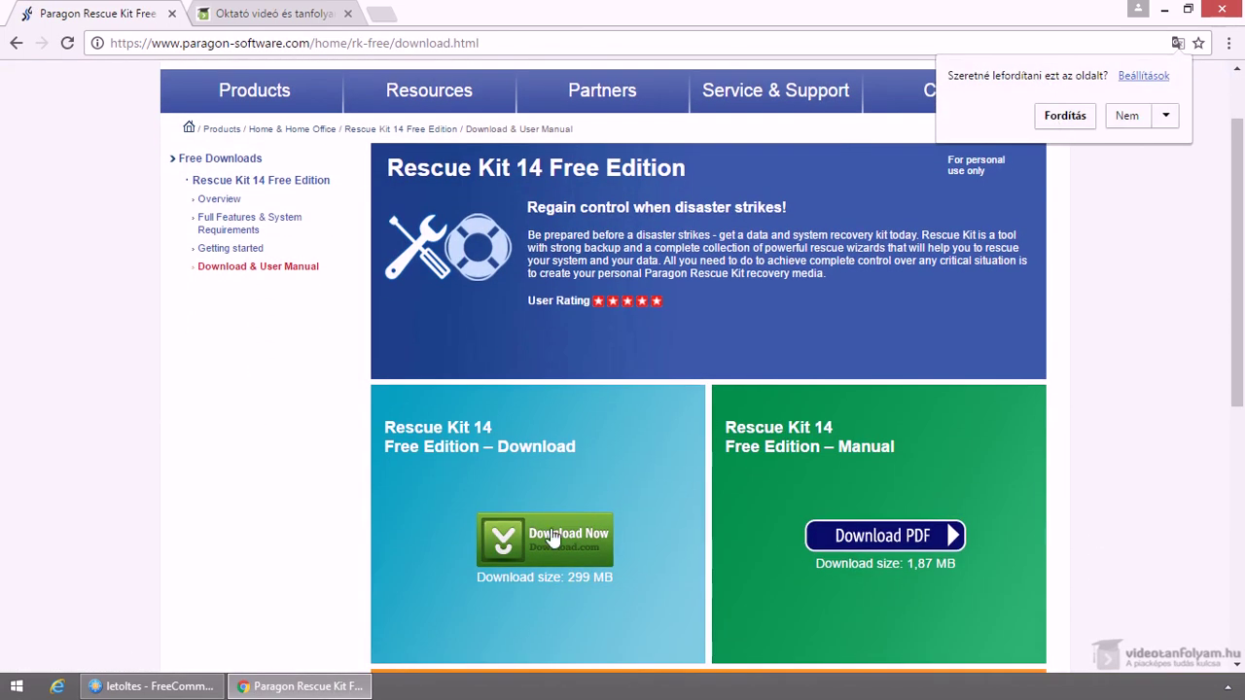
left_click(555, 536)
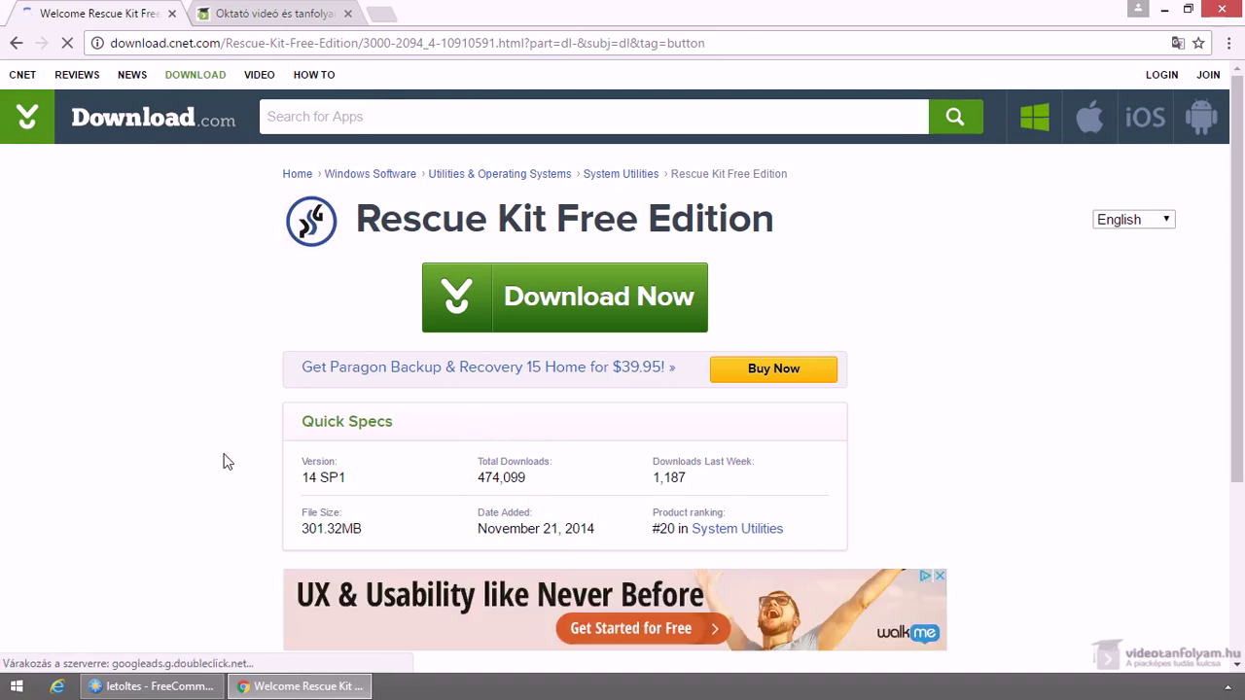
Switch to FreeCommander, run rk14_free.exe from C:\letoltes and accept the extraction of the installation files
left_click(160, 687)
double_click(59, 177)
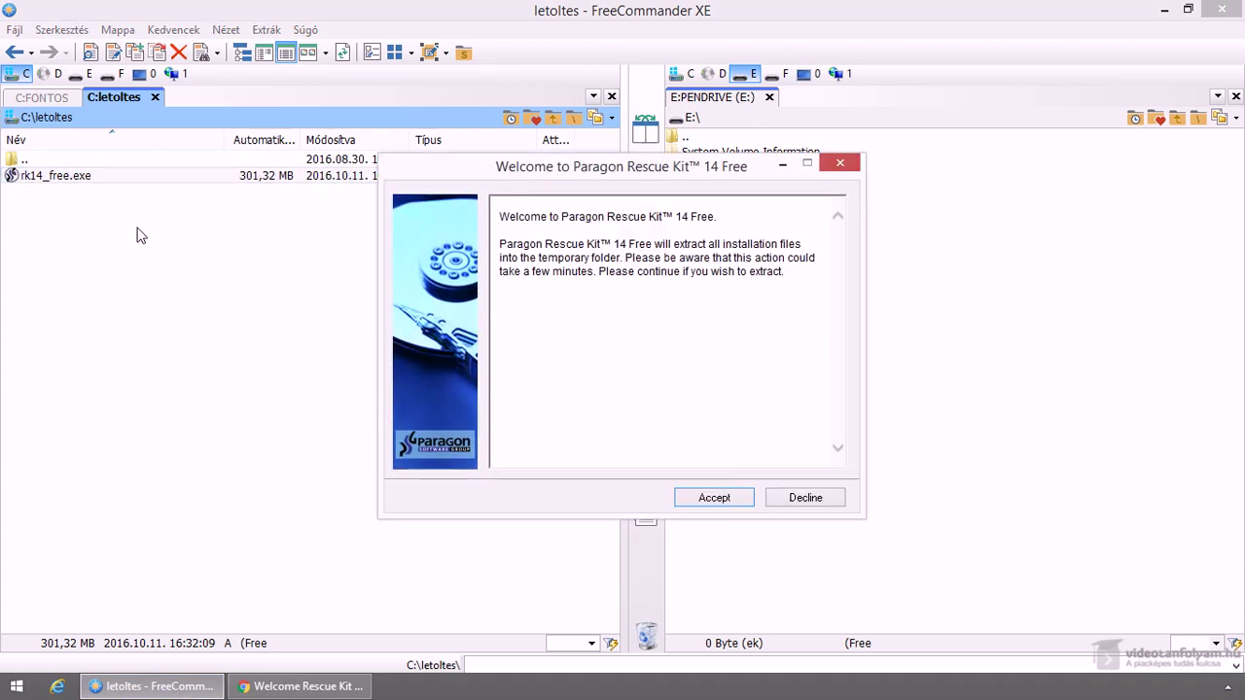
left_click(713, 497)
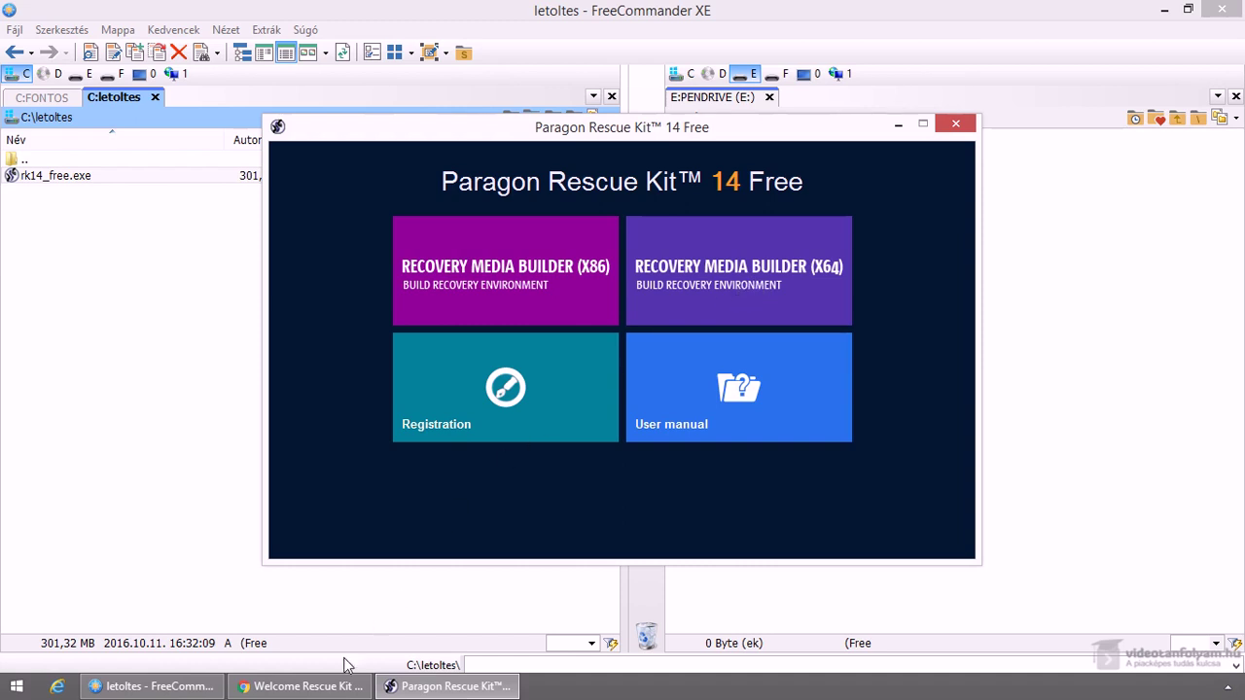
Switch to Chrome and search the videotanfolyam.hu site for "32 vagy"
left_click(331, 686)
left_click(263, 22)
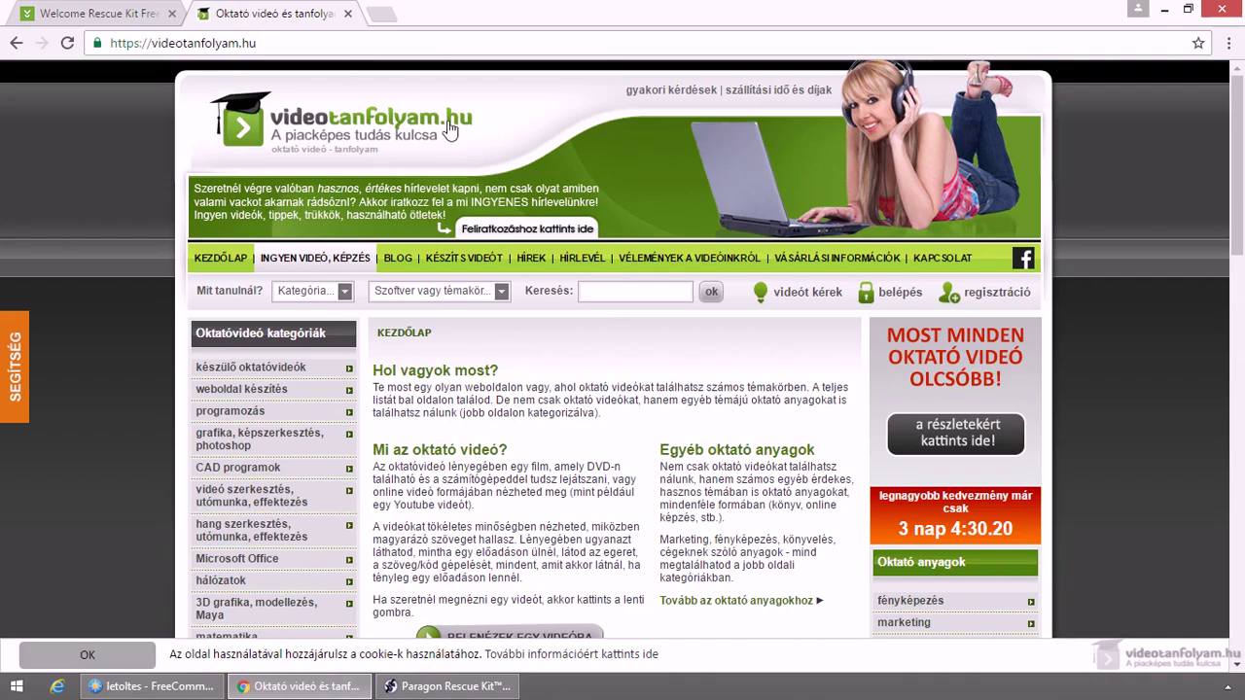
left_click(626, 292)
type("32 vagy")
key("Return")
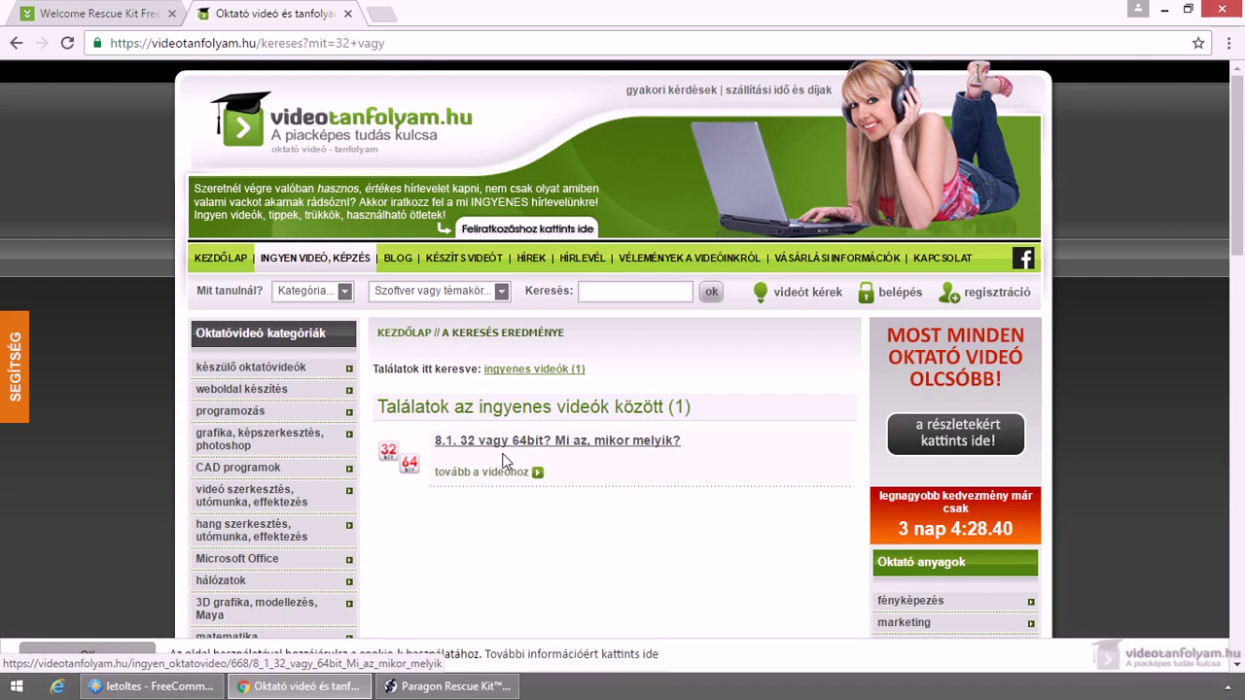
Return to Paragon Rescue Kit, start Recovery Media Builder (X64) and continue without Advanced mode or ADK/WAIK
left_click(453, 686)
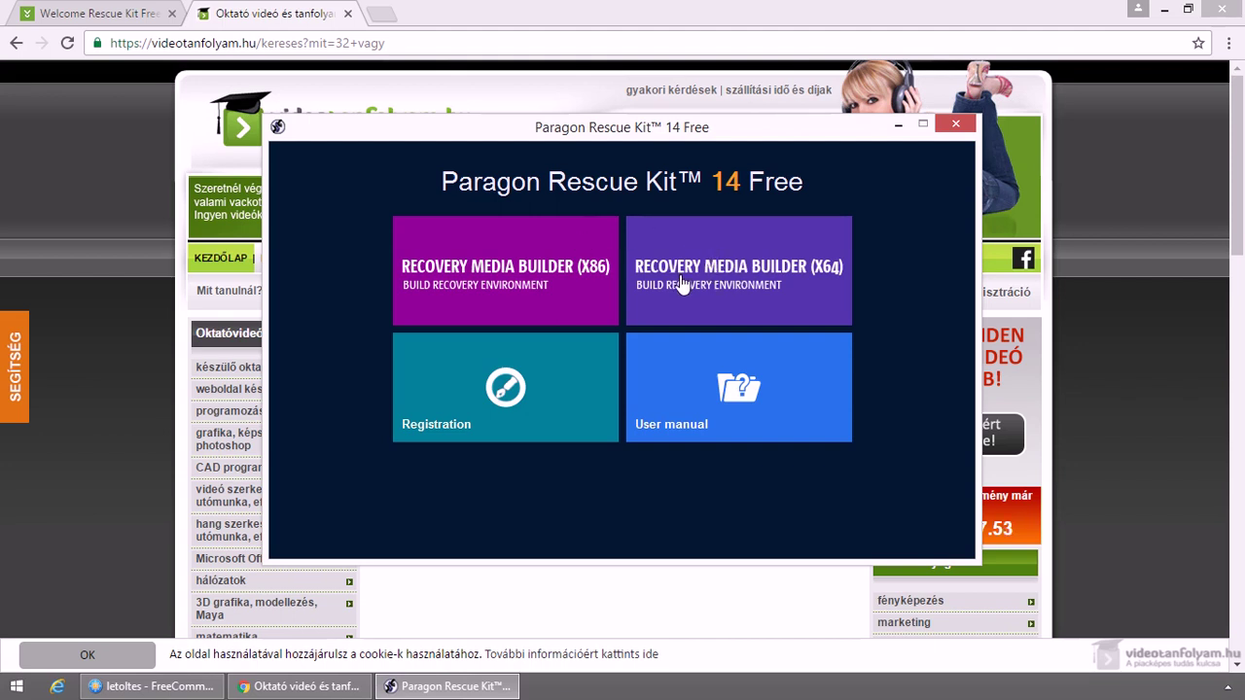
left_click(712, 281)
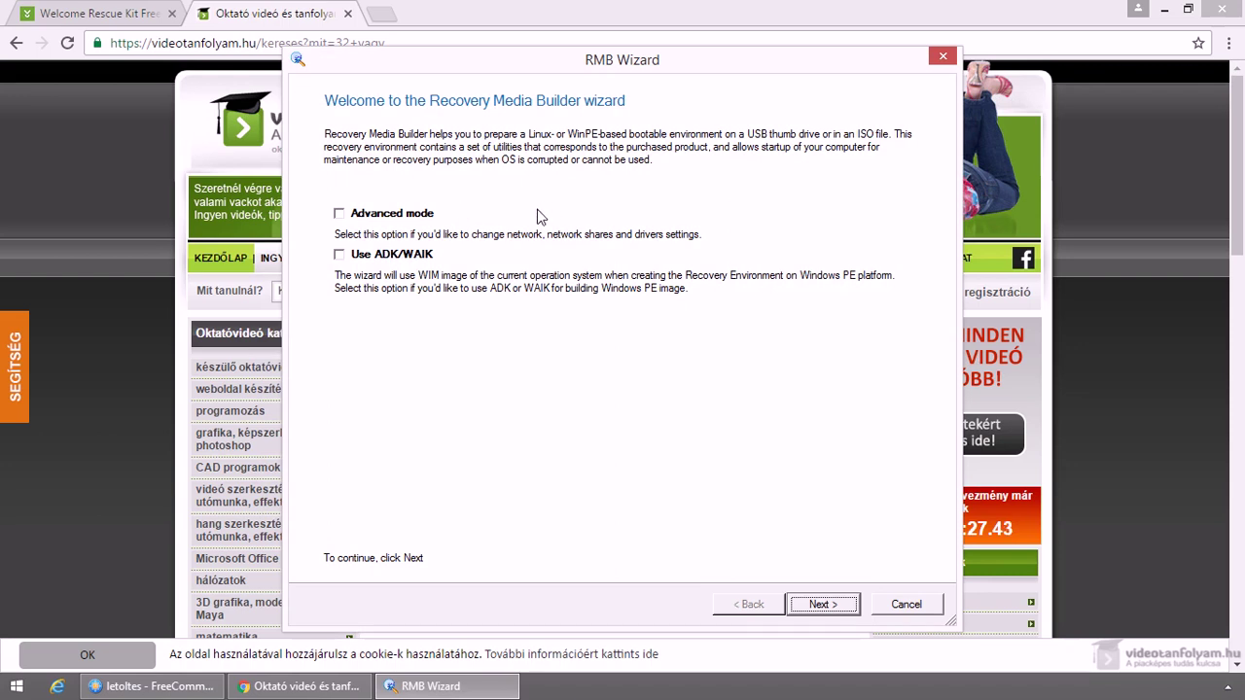
left_click(823, 605)
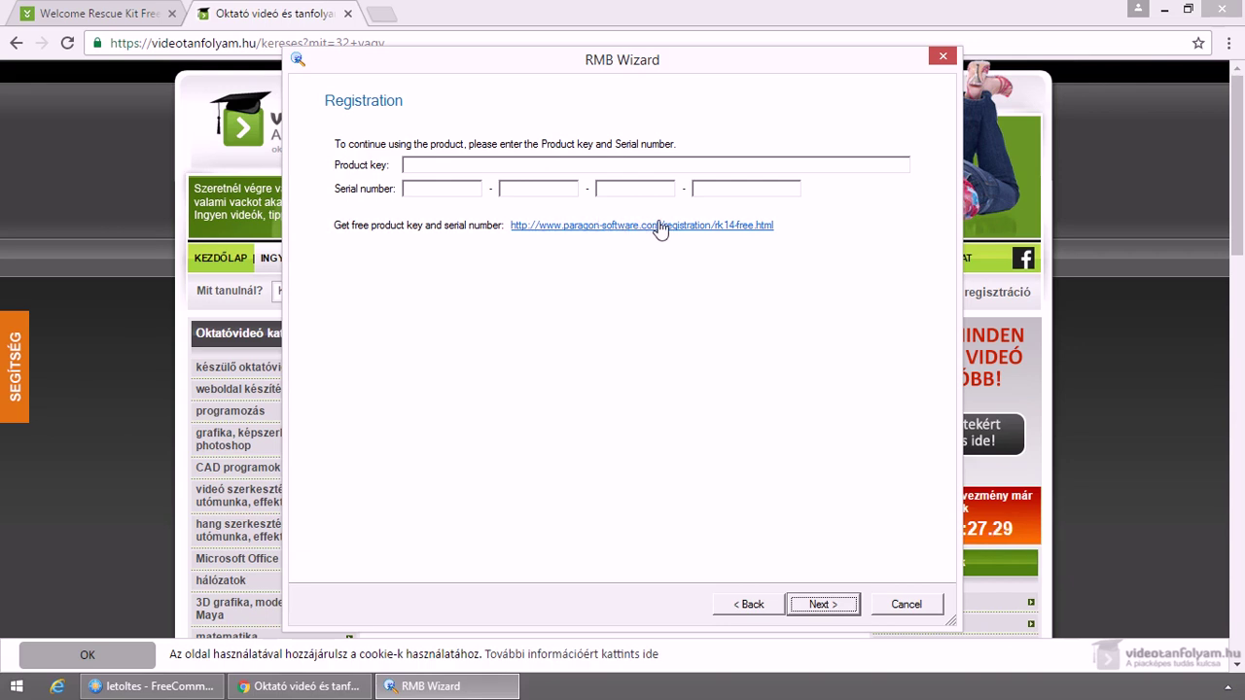
Open the web page for requesting the free product key and serial number, and return to the wizard to continue past registration
left_click(624, 228)
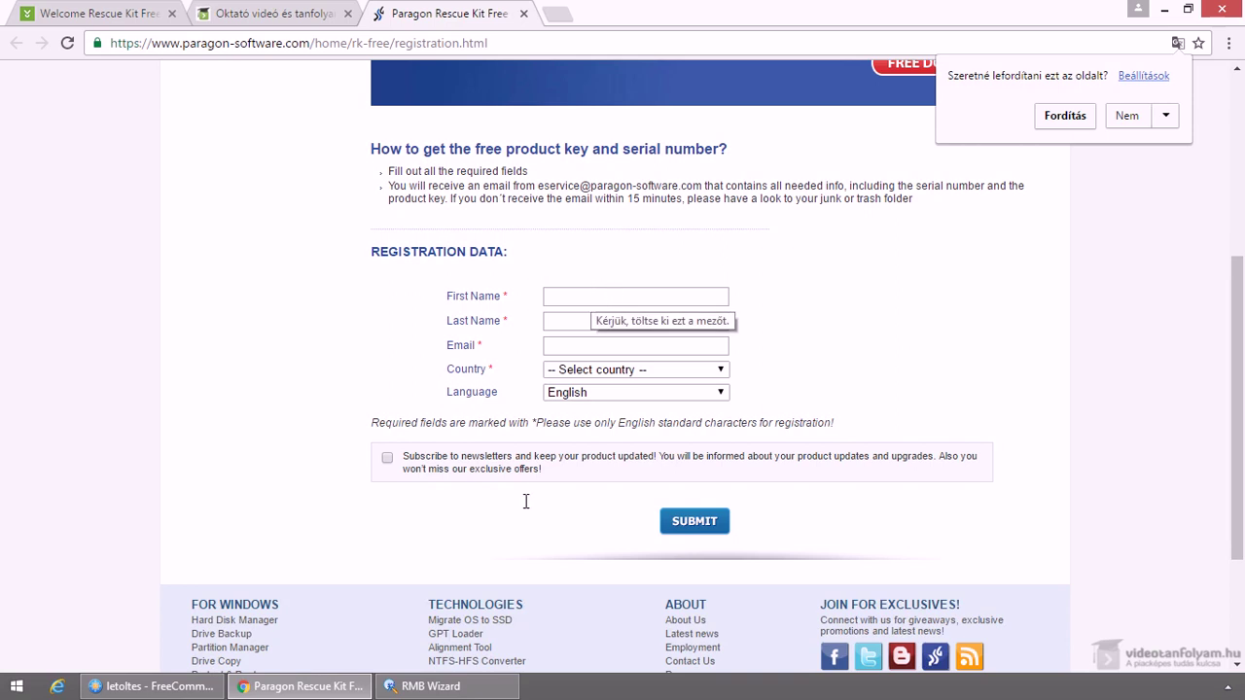
left_click(431, 685)
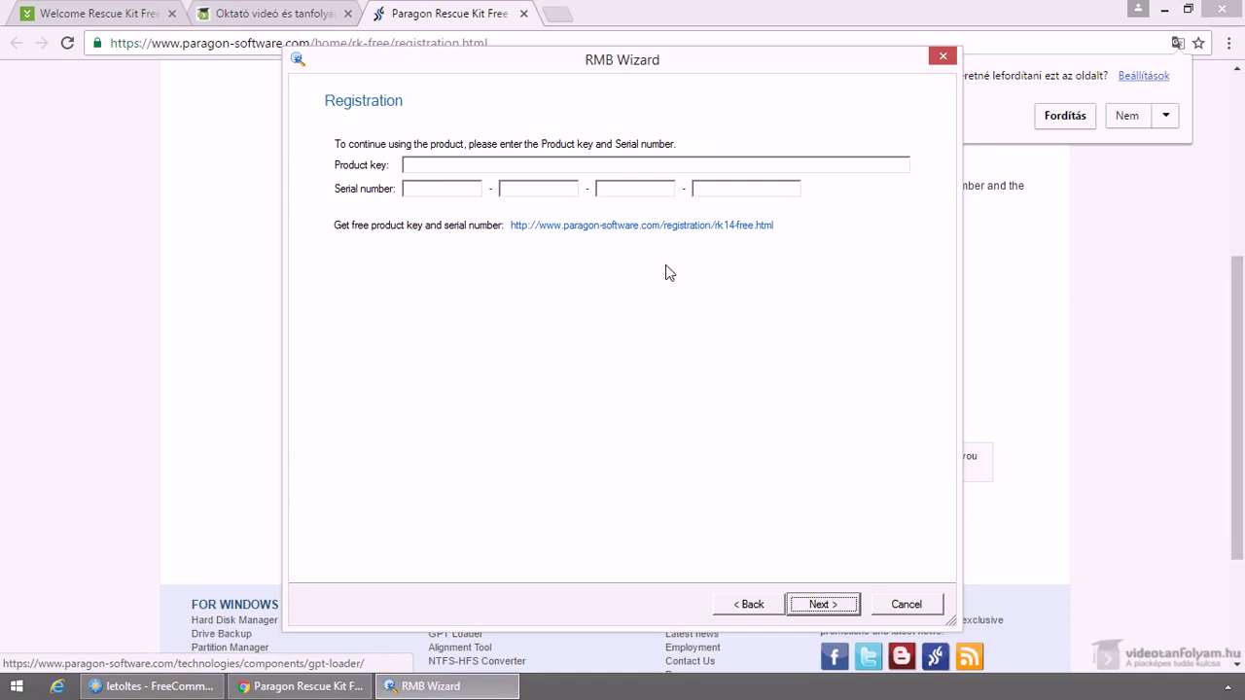
key("Return")
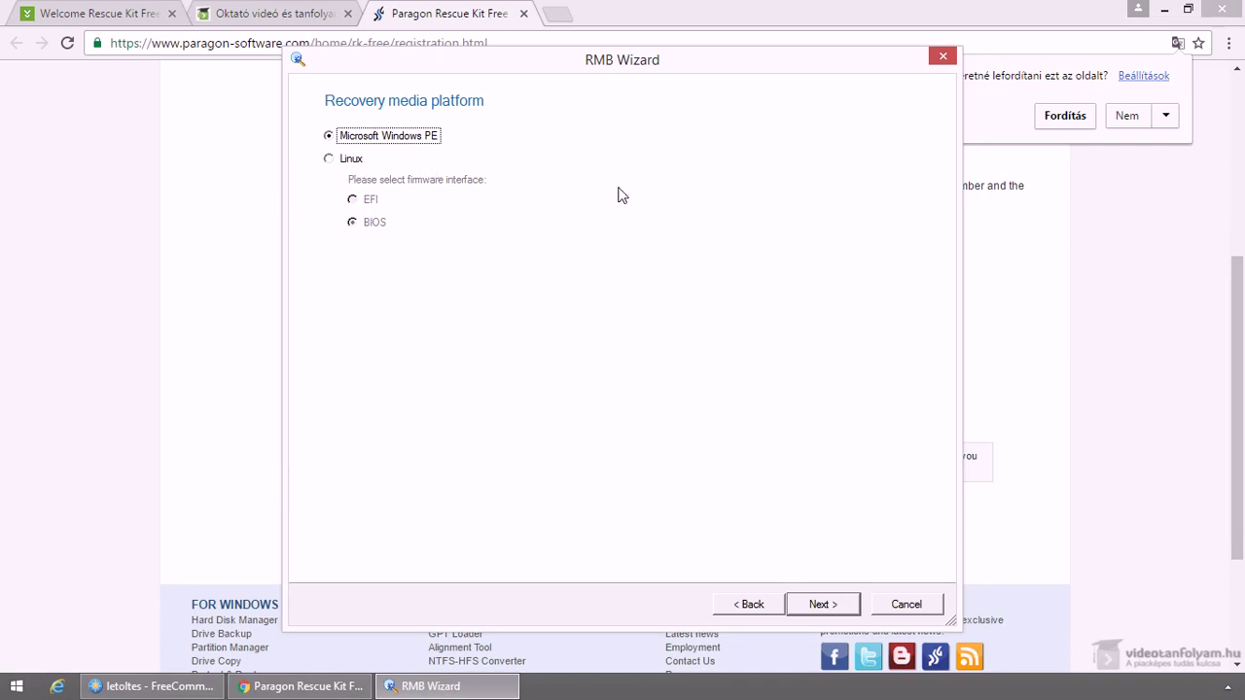
Write the Microsoft Windows PE recovery environment to USB Drive 2, Kingmax USB2.0 FlashDisk (1.8 GB), agree to erase its data, and finish the wizard
left_click(820, 607)
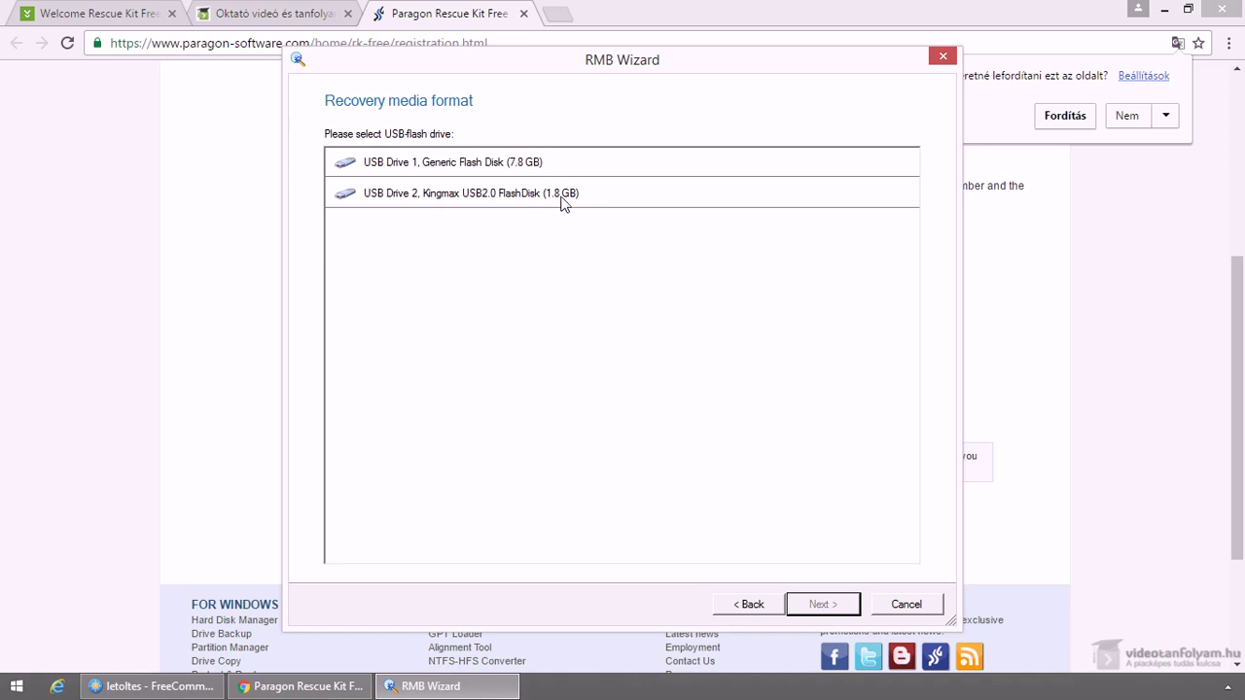
left_click(566, 201)
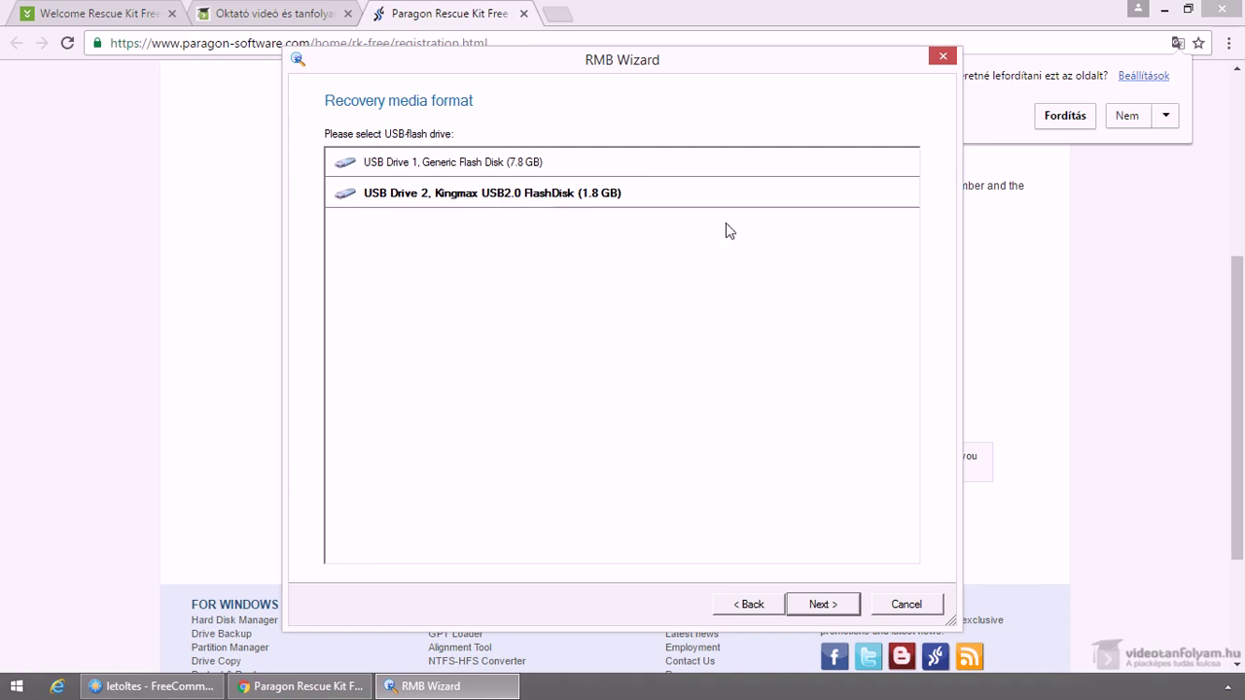
left_click(824, 605)
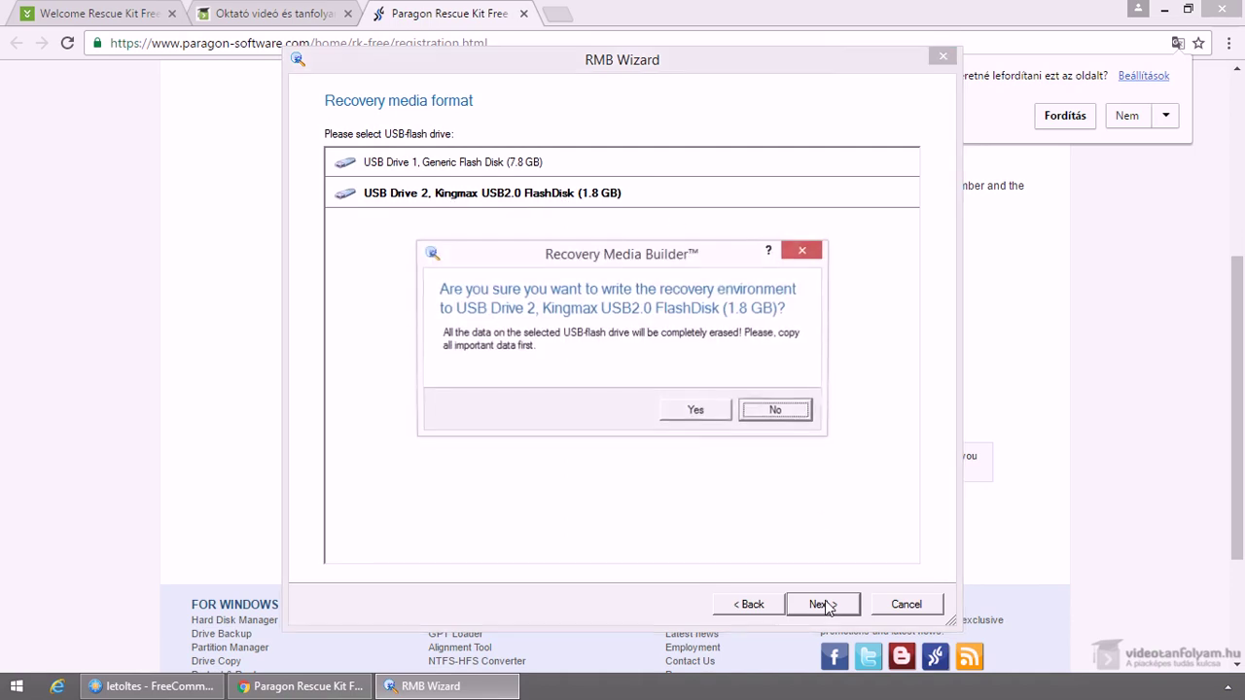
left_click(696, 411)
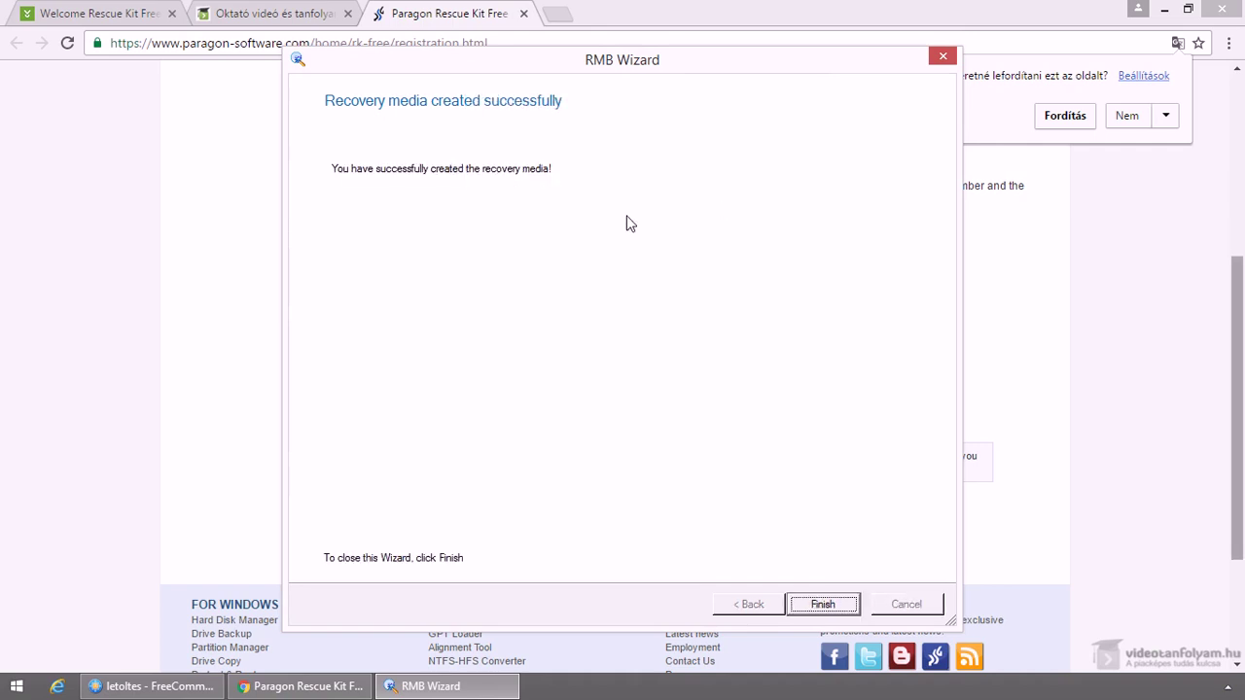
left_click(823, 605)
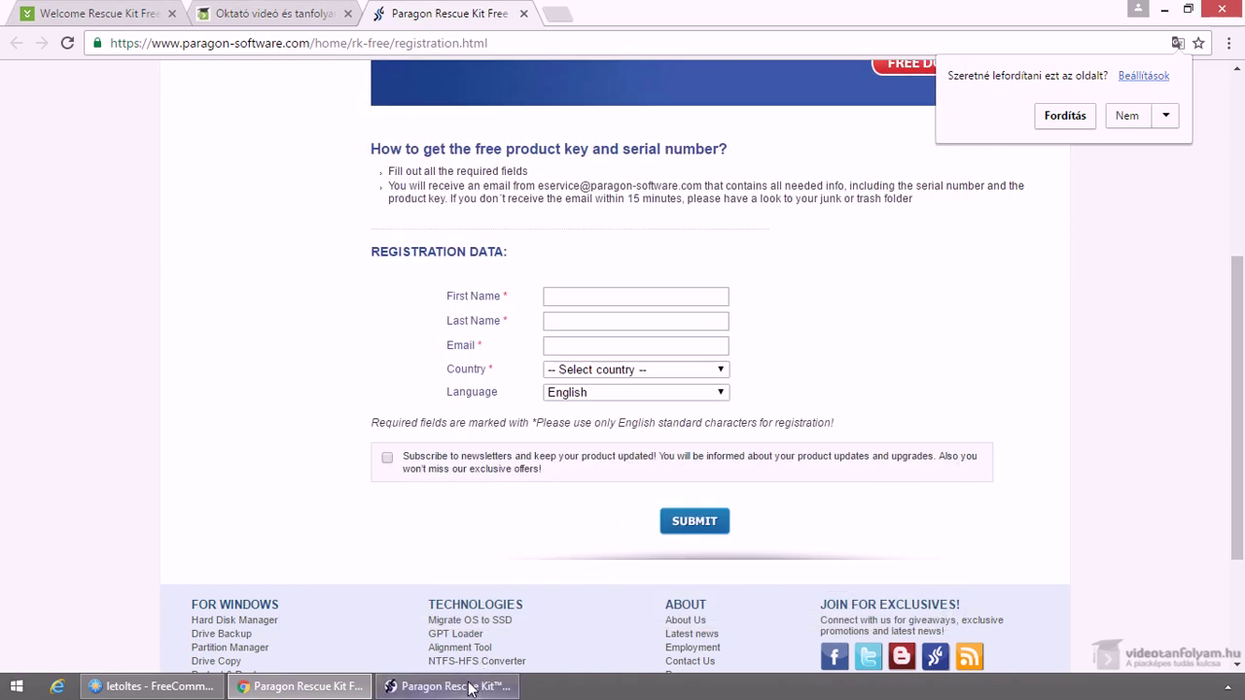
Switch to FreeCommander and view the contents of drive F
left_click(470, 687)
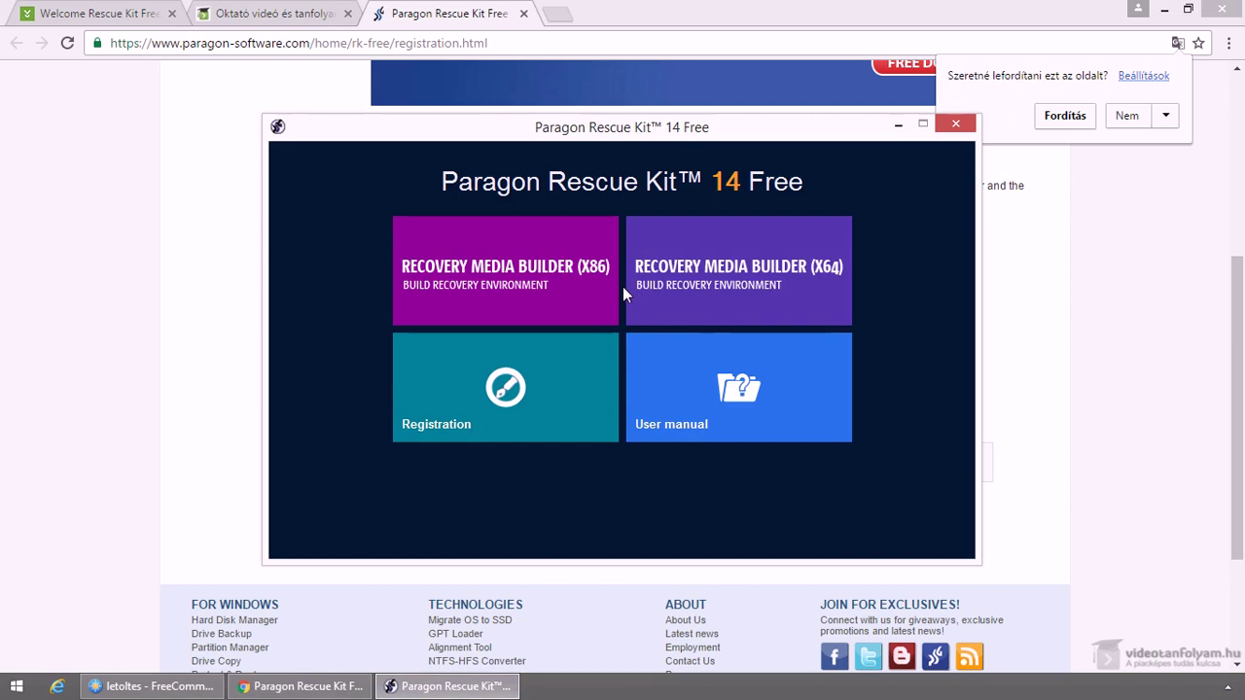
left_click(161, 688)
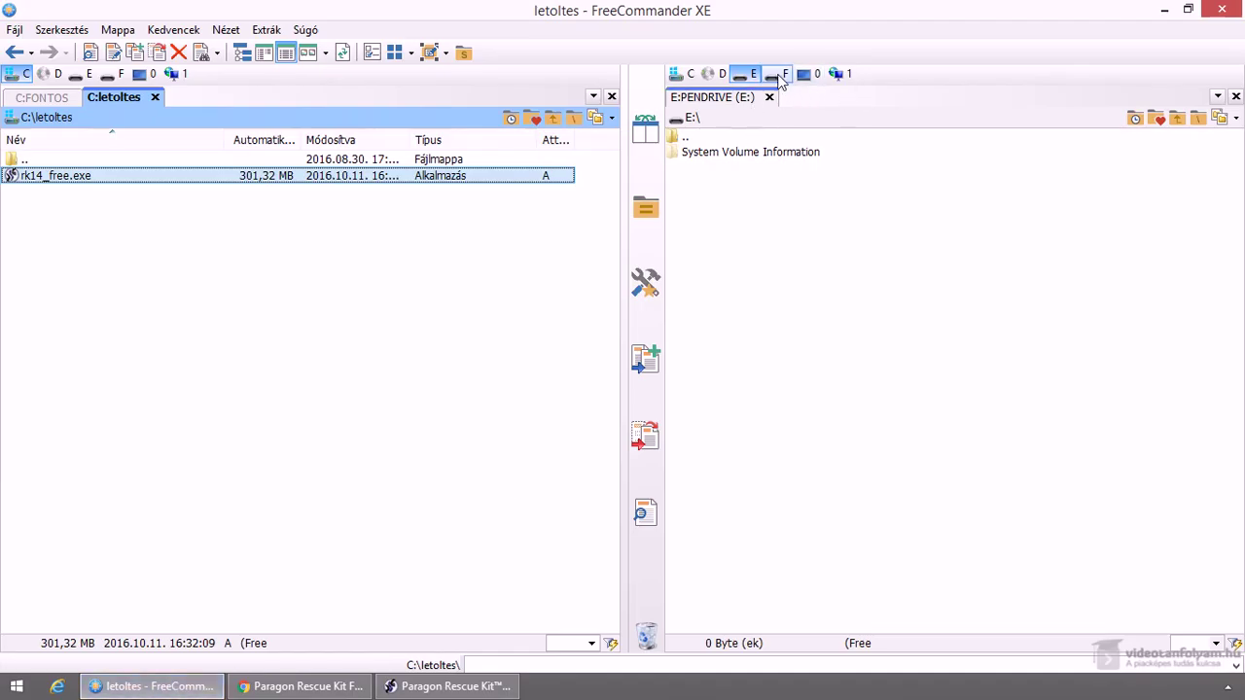
left_click(778, 74)
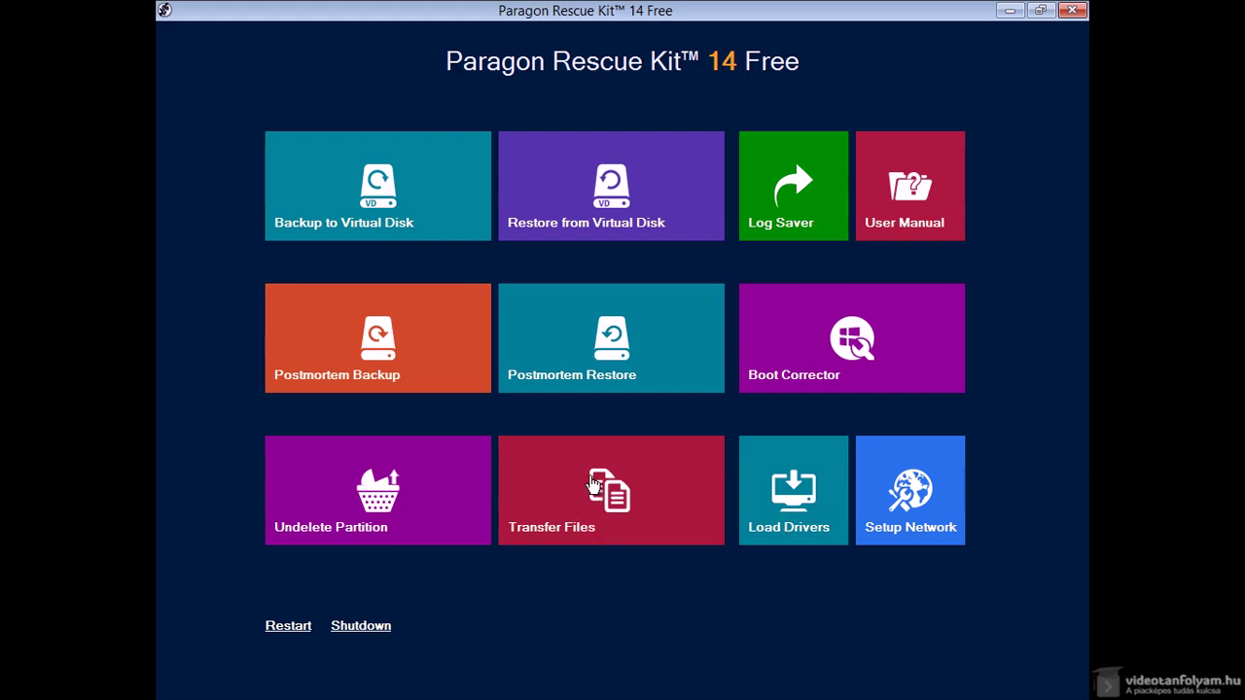
Start the Transfer Files wizard in the booted rescue environment and add C:\FONTOS\fontos.txt to the transfer clipboard
left_click(649, 512)
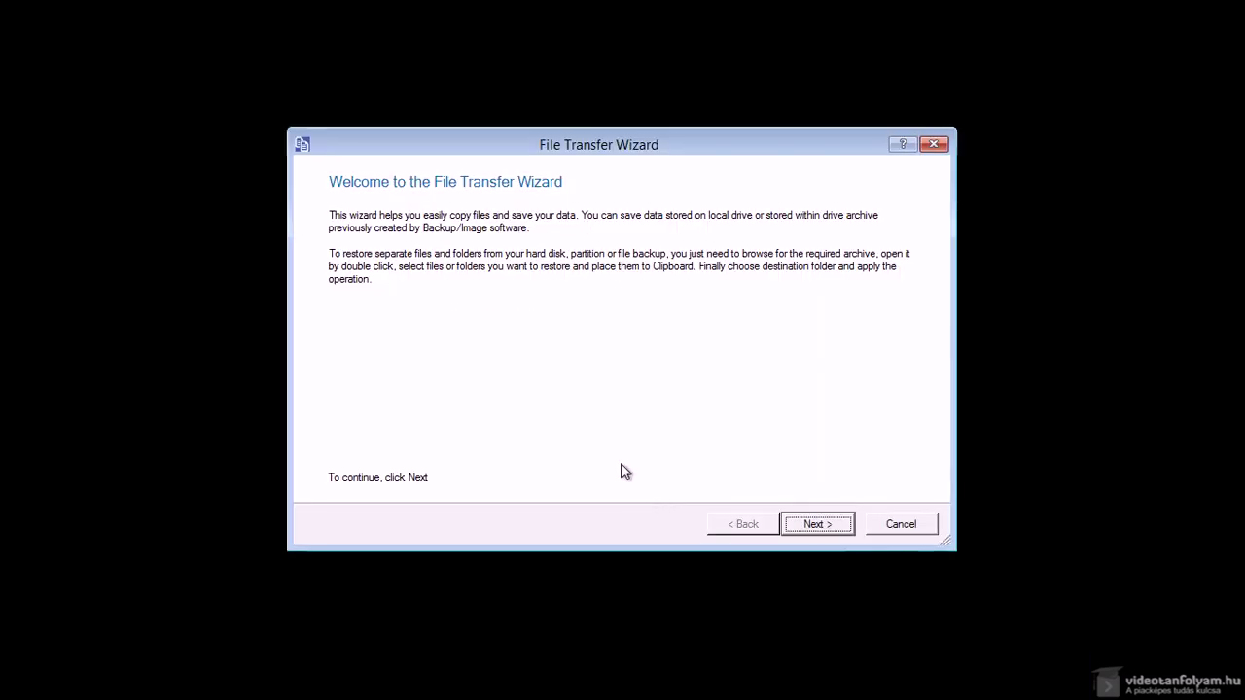
left_click(822, 524)
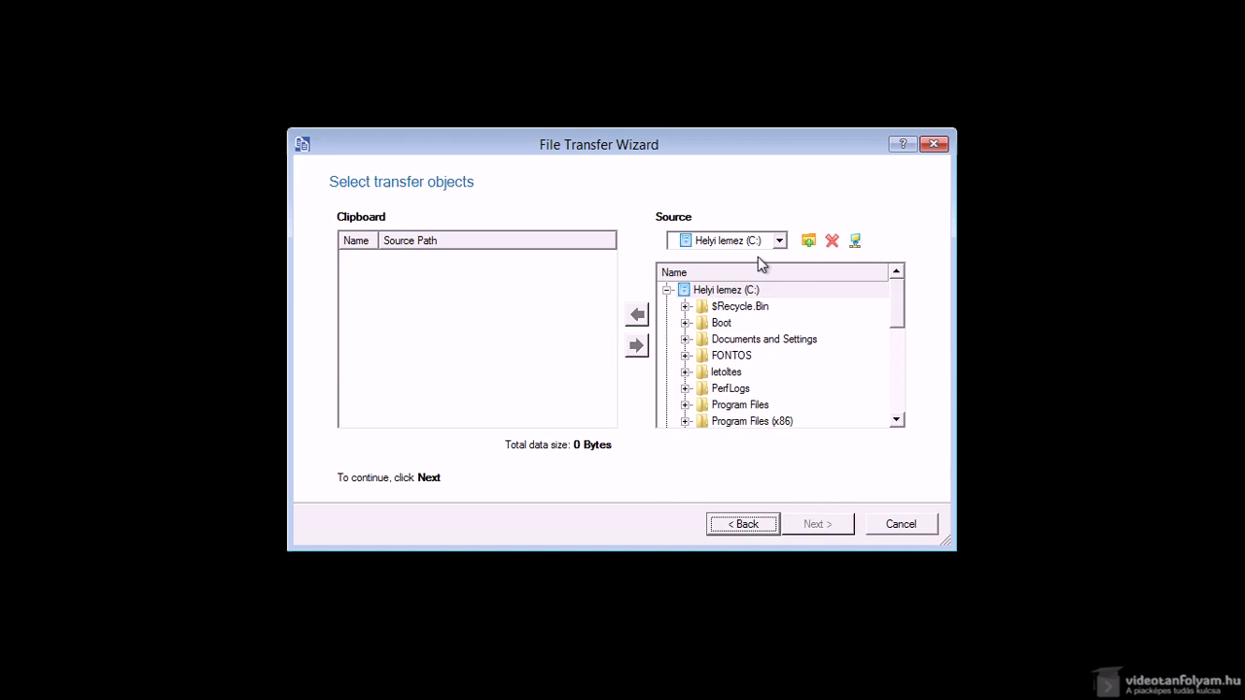
mouse_move(897, 303)
left_mouse_down()
mouse_move(889, 365)
mouse_move(889, 311)
left_mouse_up()
double_click(736, 309)
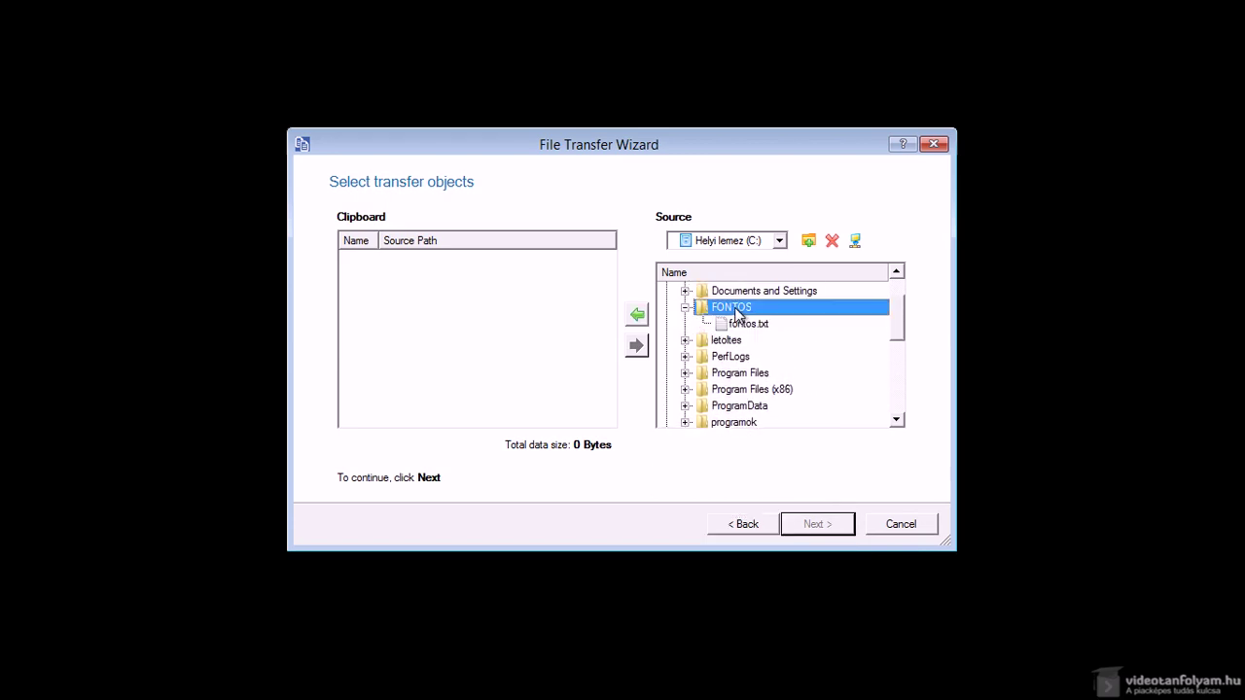
left_click(746, 325)
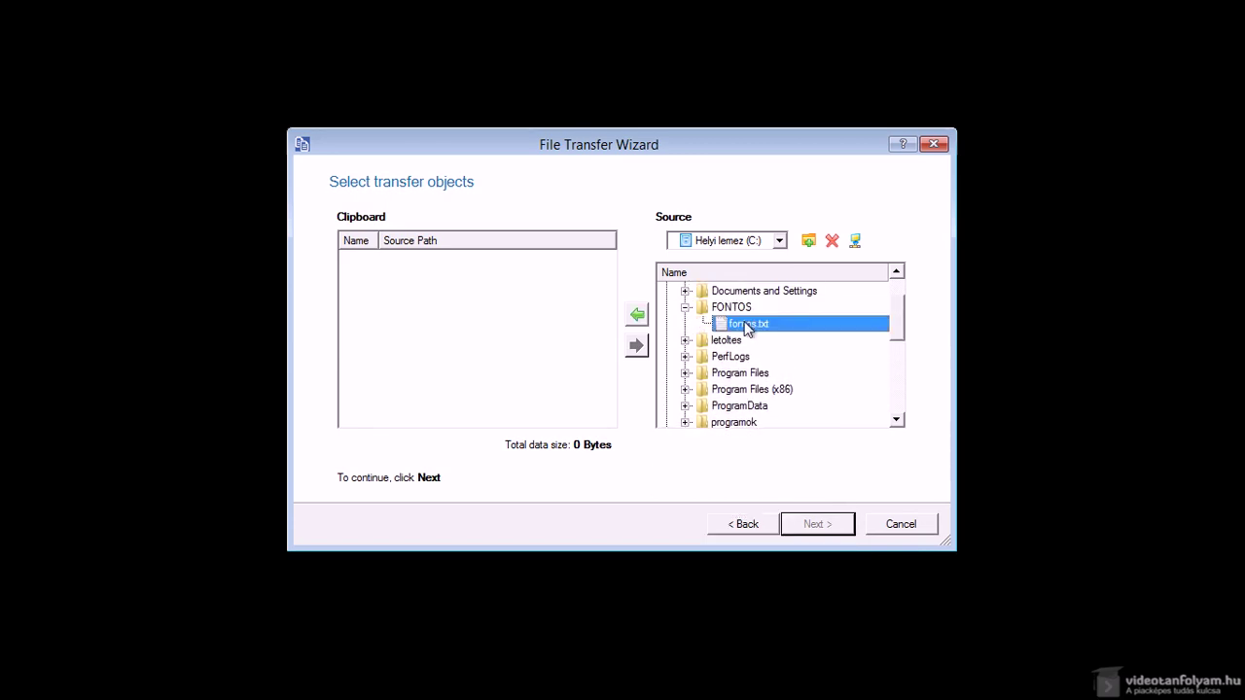
left_click(638, 315)
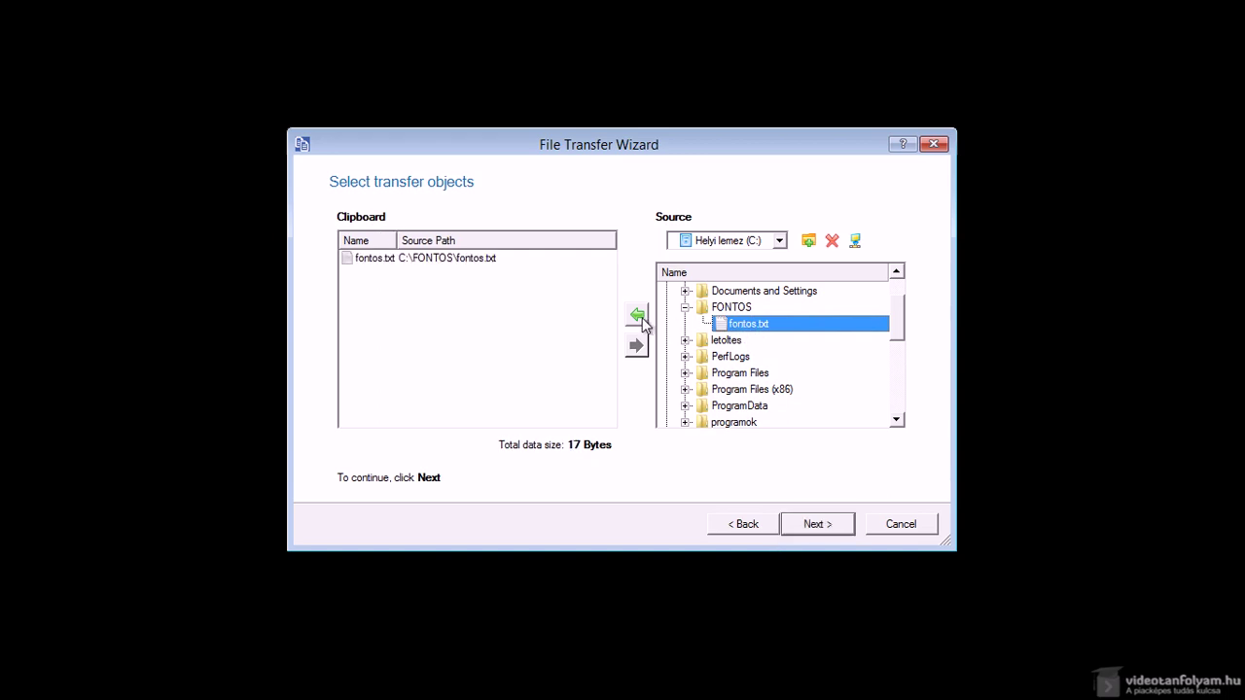
Add the FONTOS and letoltes folders from drive C to the transfer clipboard
left_click(494, 260)
left_click(728, 310)
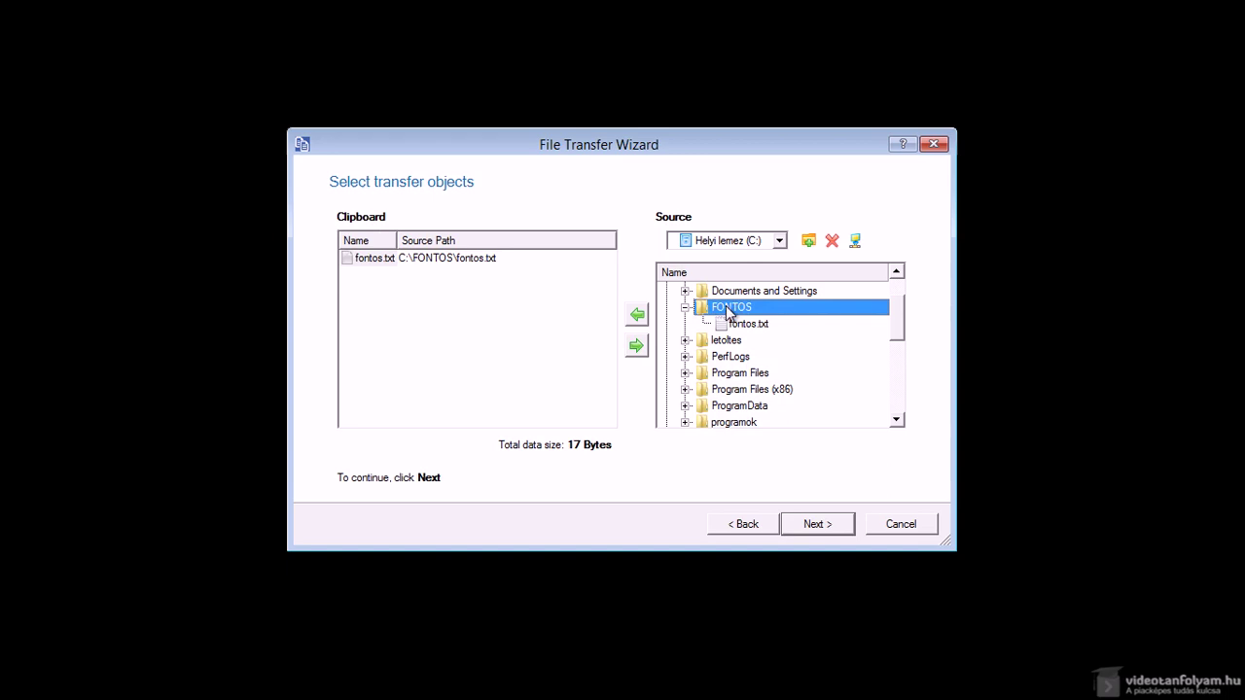
left_click(638, 315)
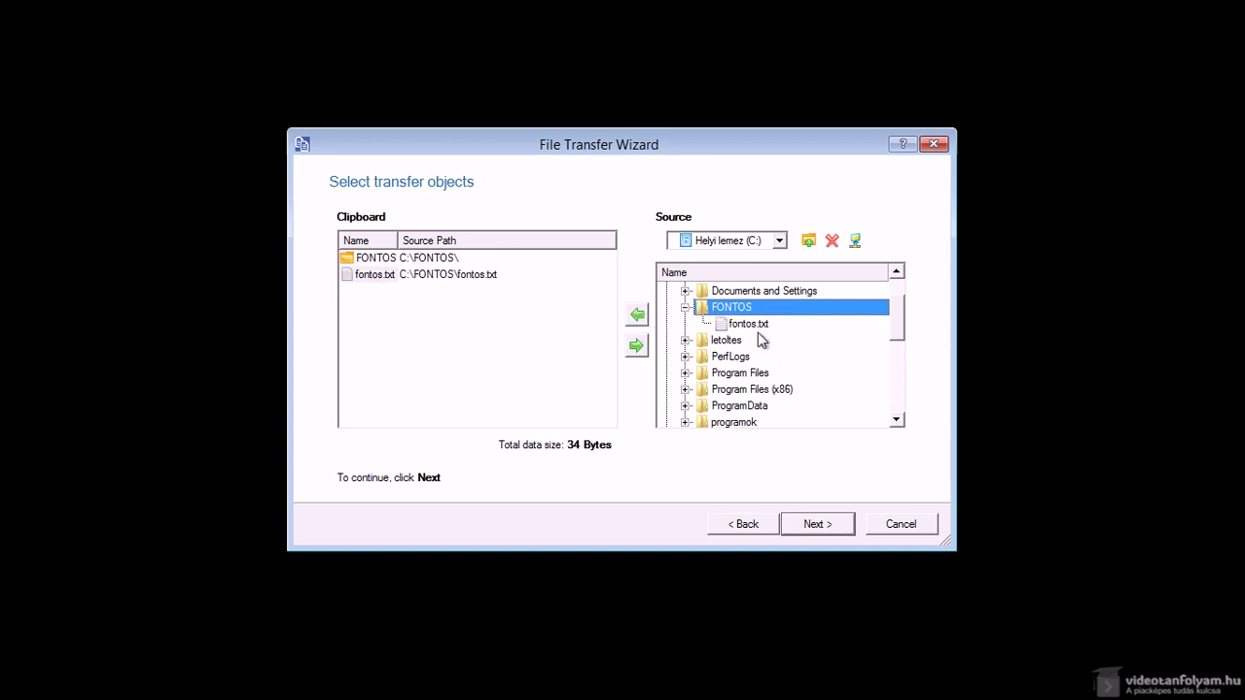
left_click(725, 340)
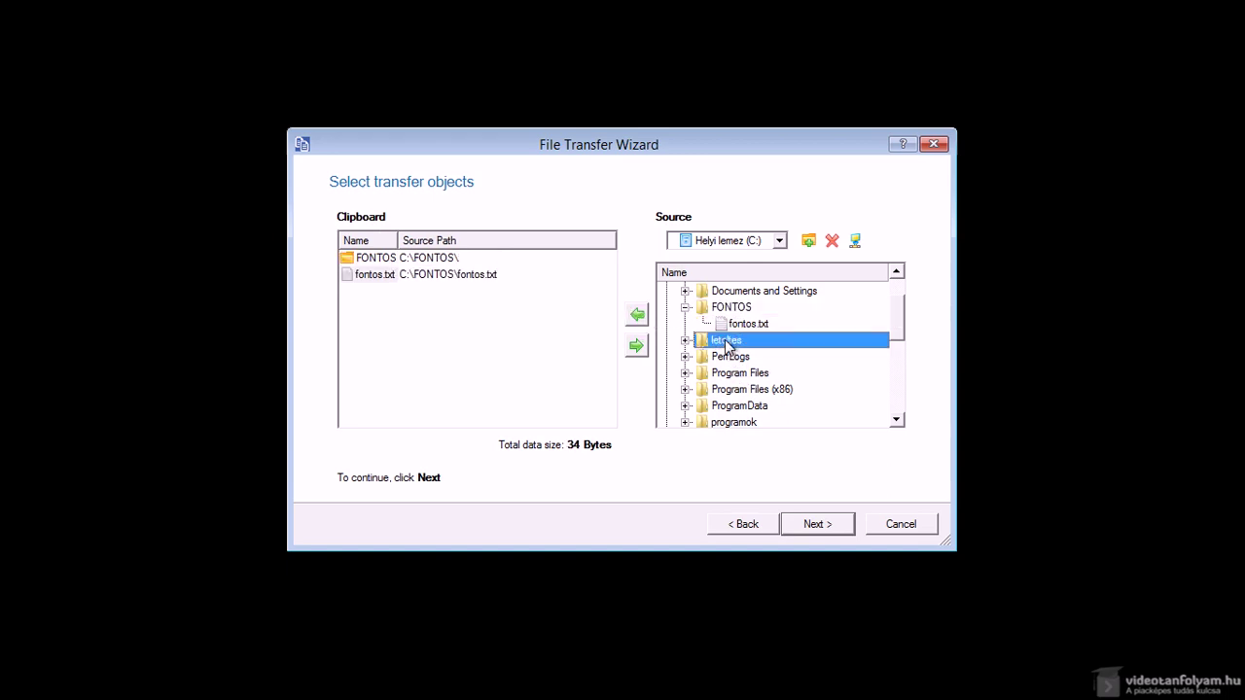
left_click(637, 314)
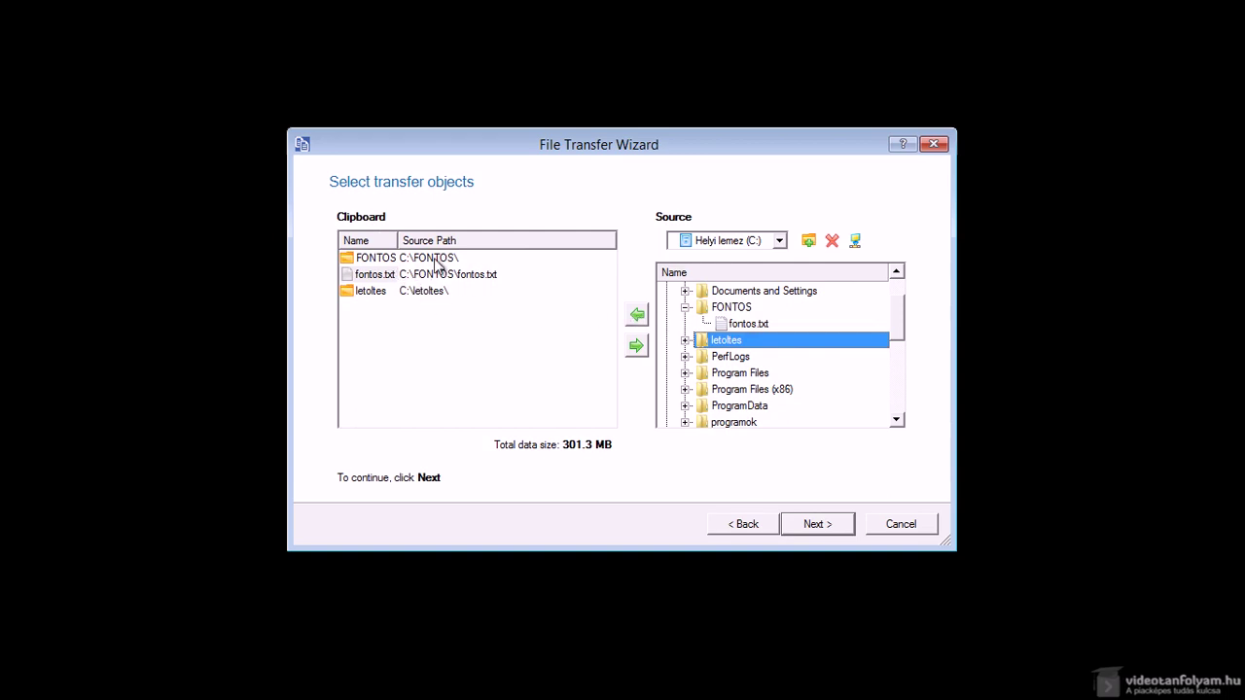
Remove fontos.txt and the letoltes folder from the transfer clipboard
left_click(391, 279)
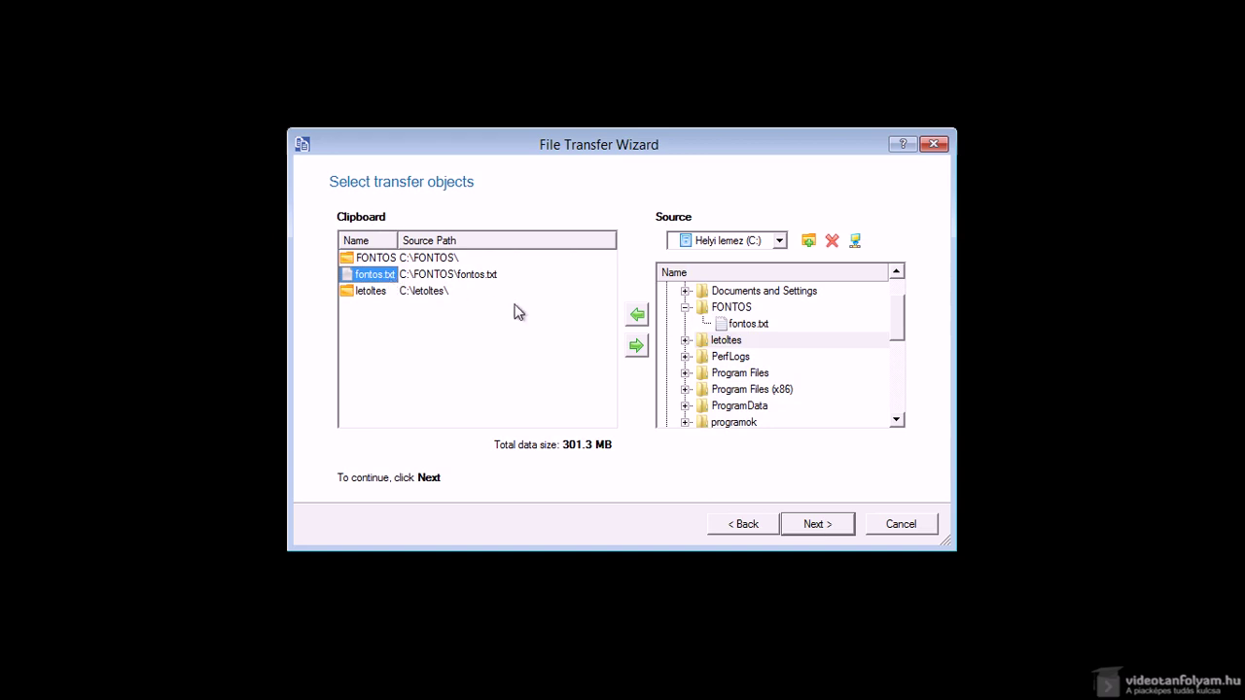
left_click(636, 347)
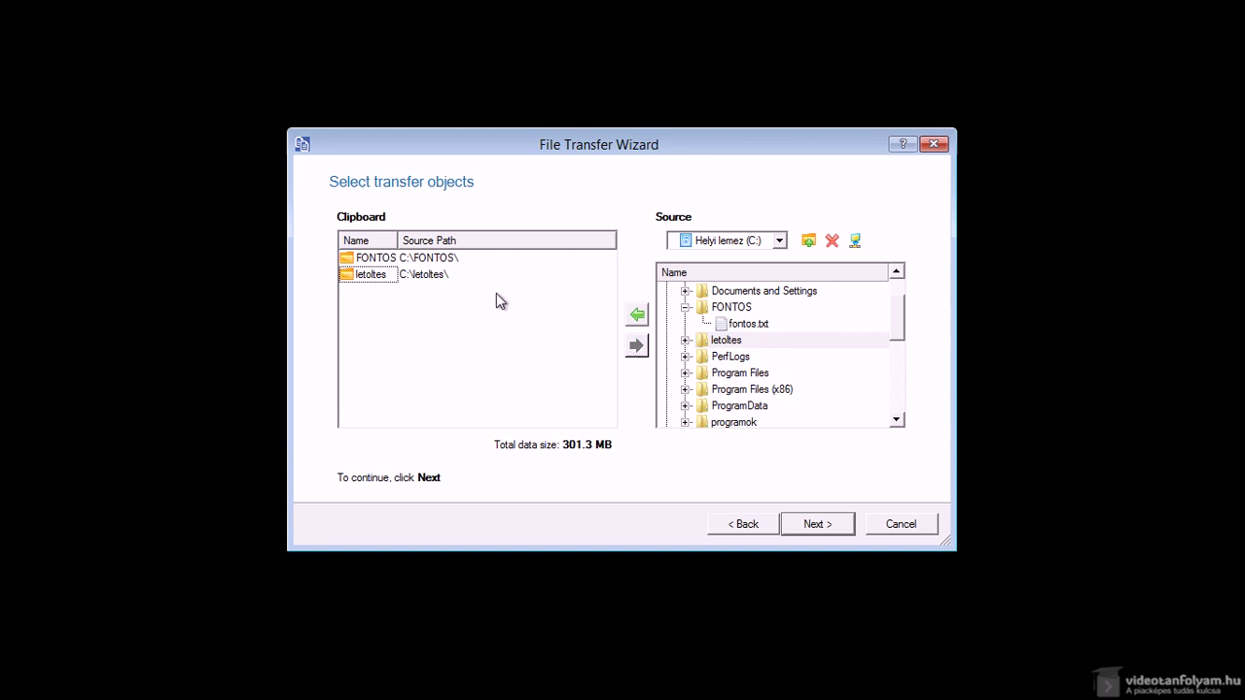
left_click(376, 276)
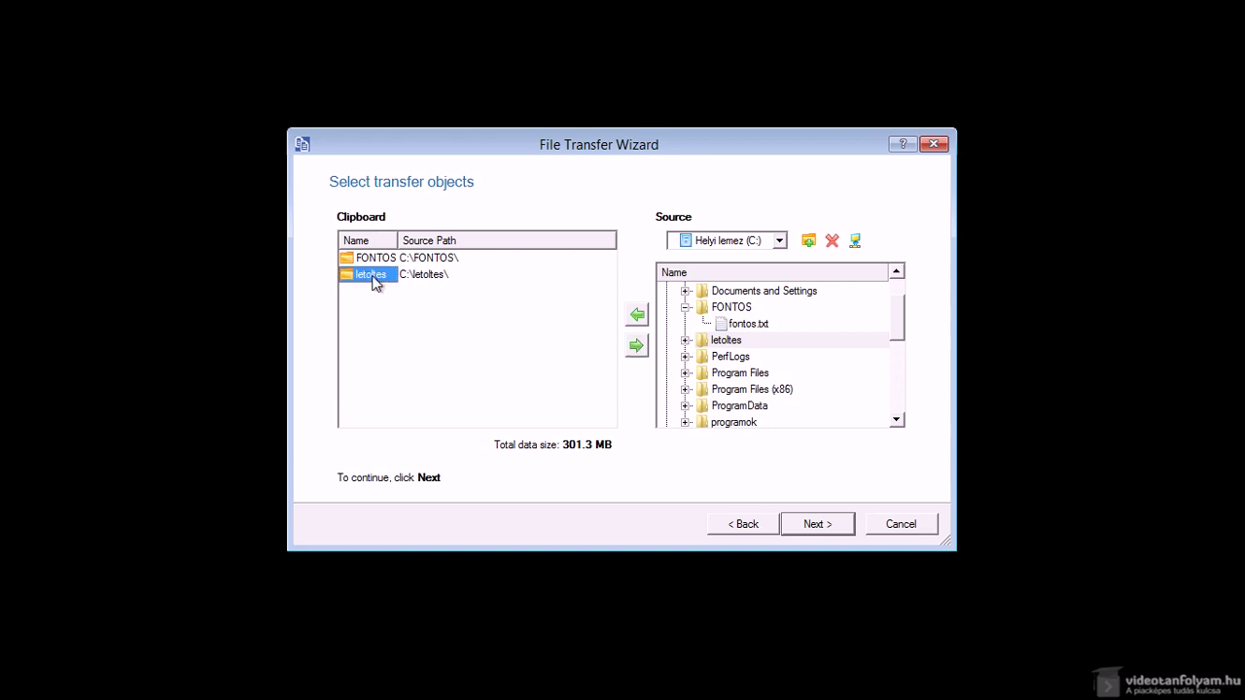
left_click(636, 346)
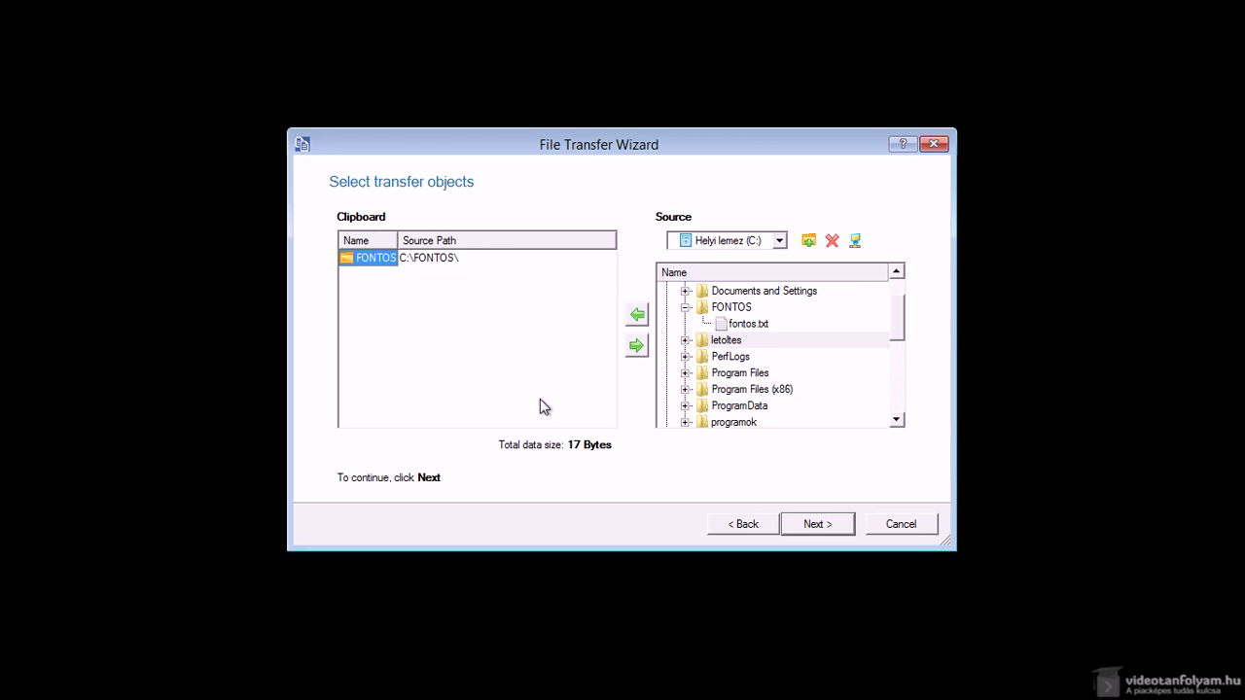
Choose to save the clipboard data to local/network drives, with PENDRIVE (F:) as the destination
left_click(817, 526)
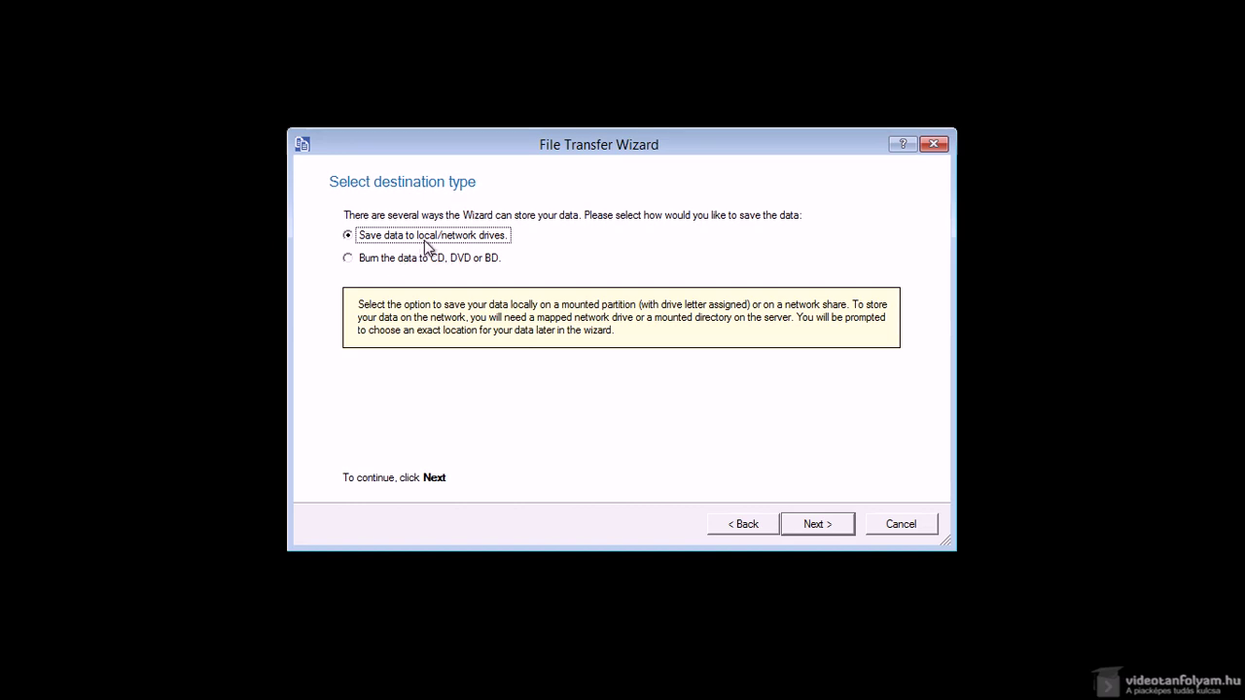
left_click(825, 520)
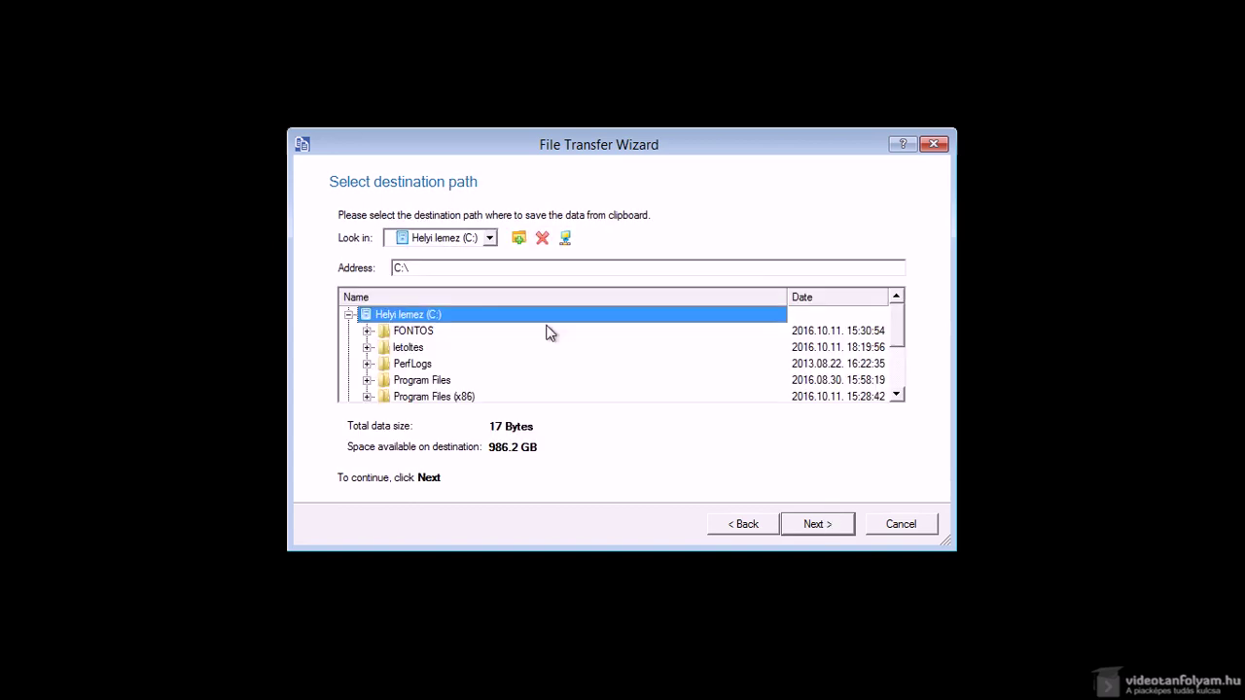
left_click(467, 240)
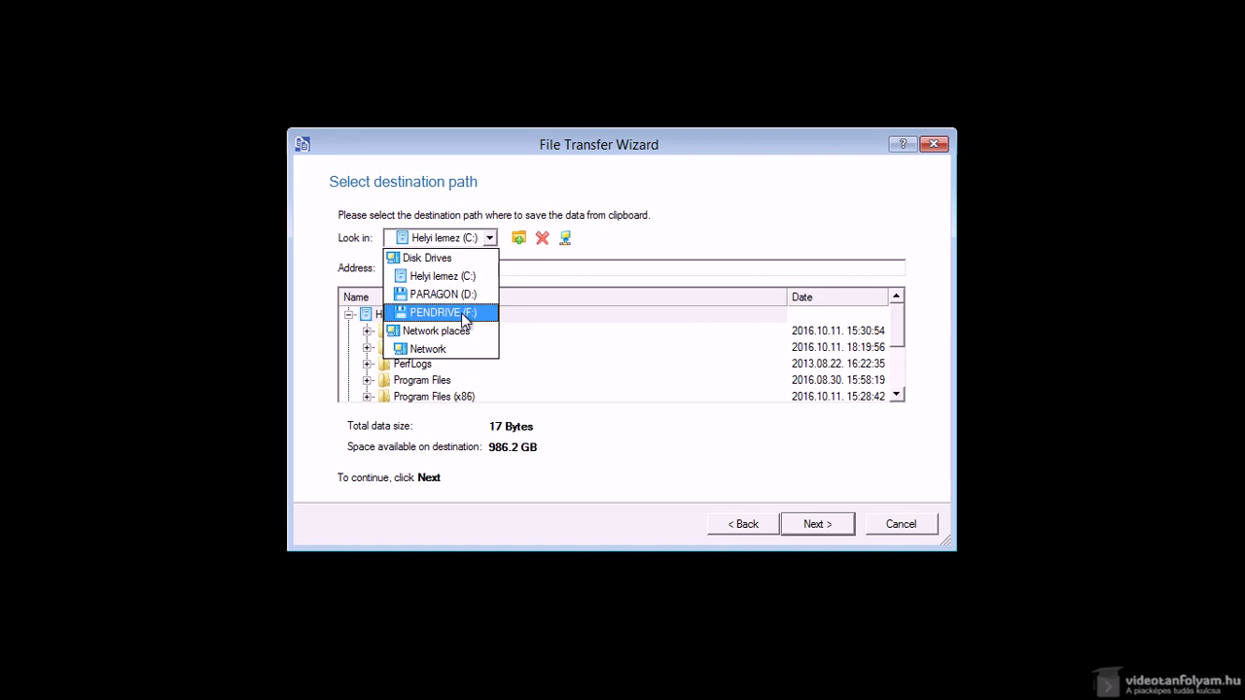
left_click(465, 319)
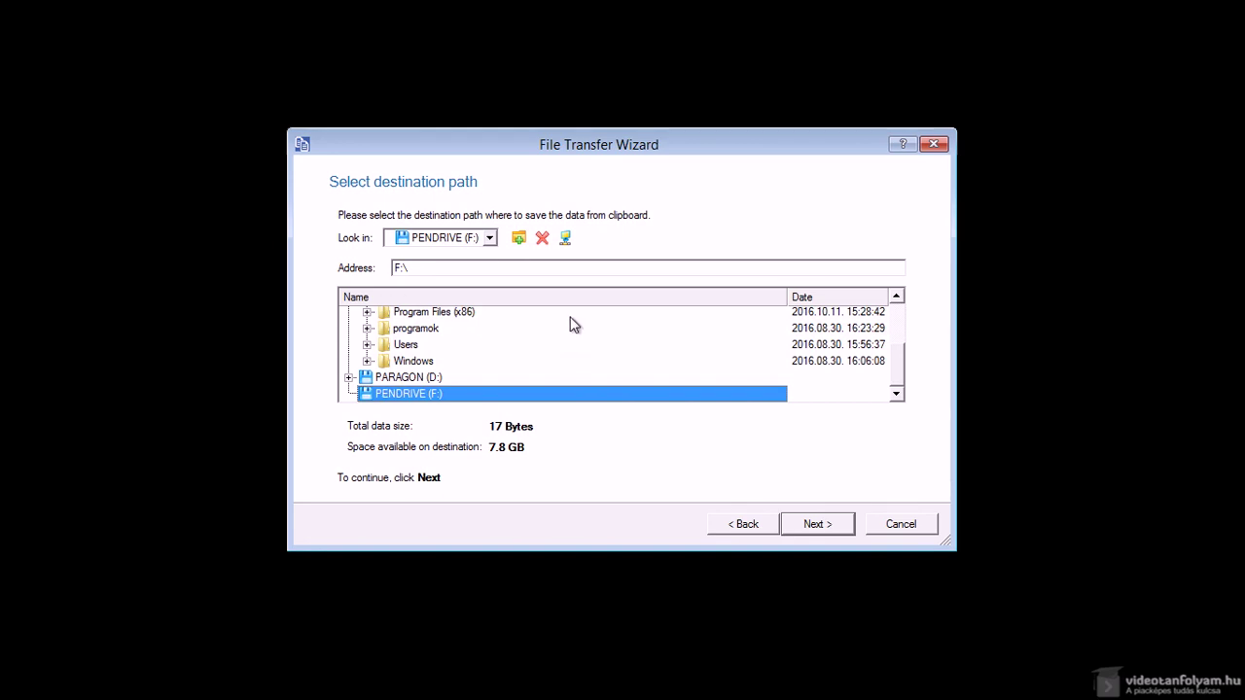
left_click(811, 523)
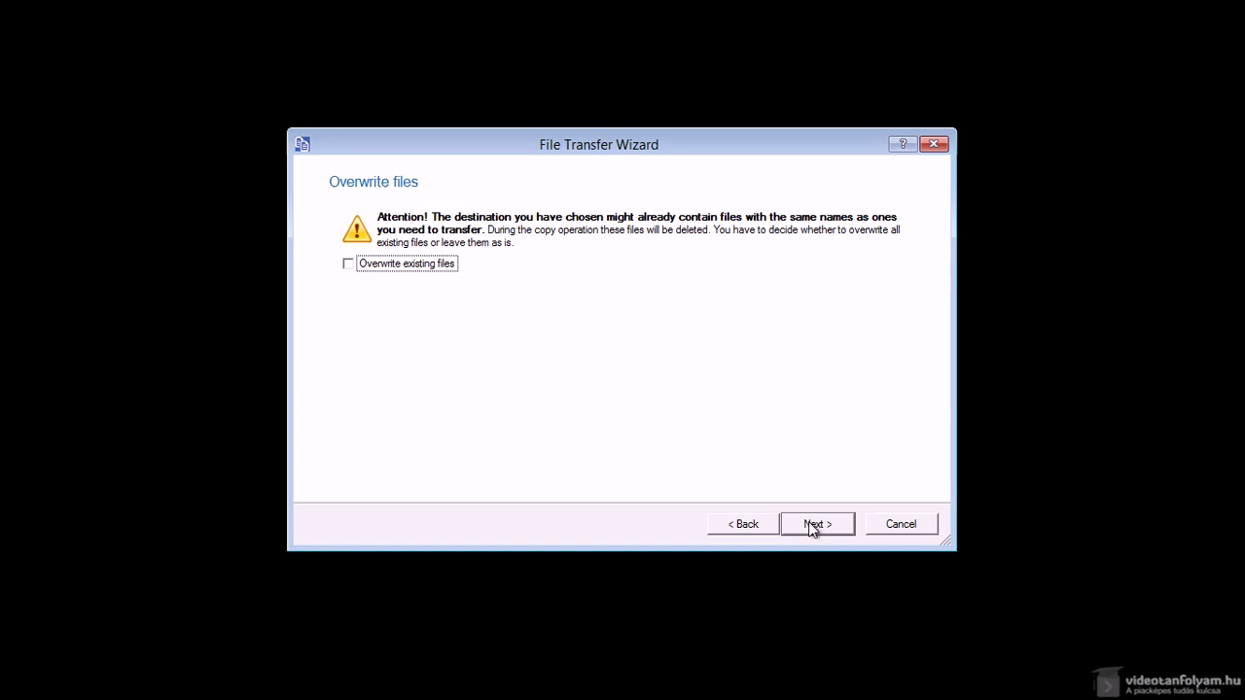
Run the transfer to the pendrive without overwriting existing files and finish the wizard
left_click(808, 525)
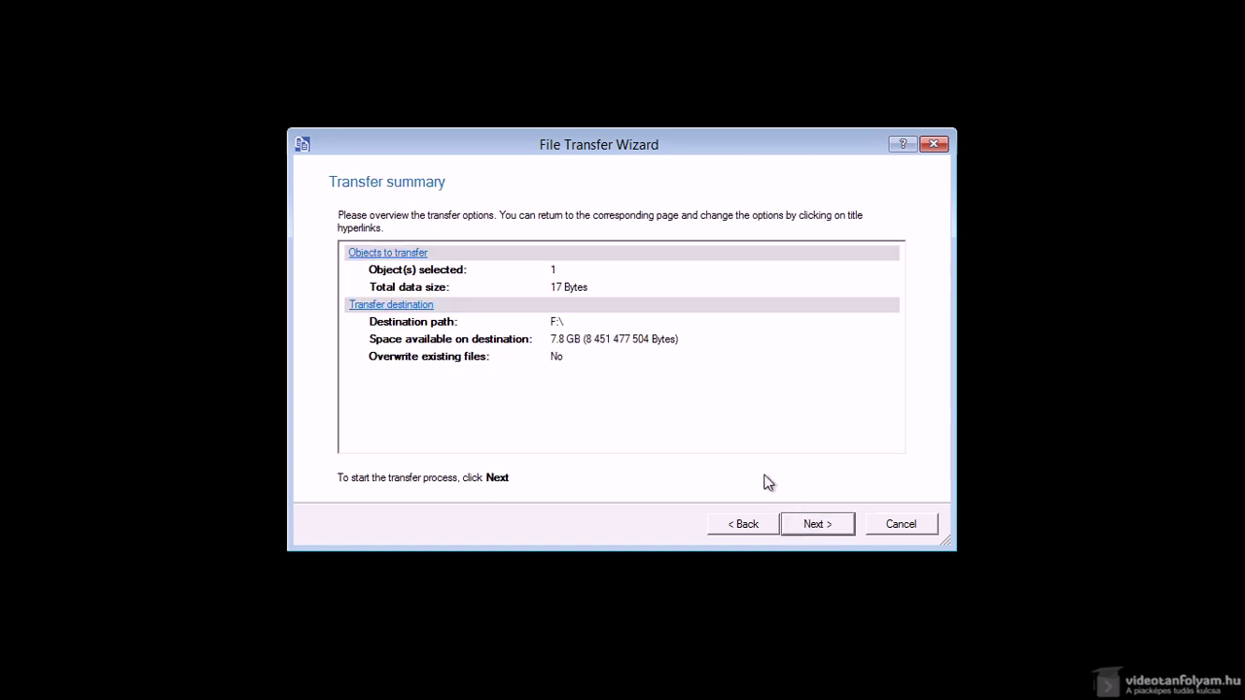
left_click(806, 526)
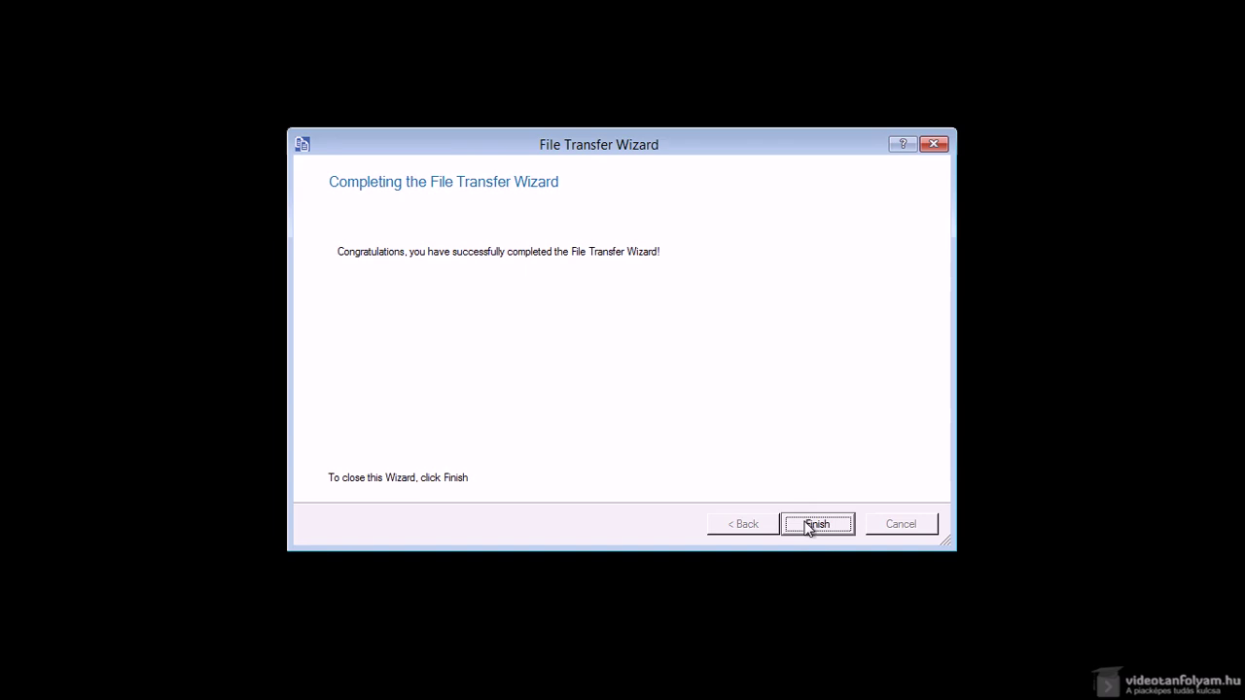
left_click(807, 525)
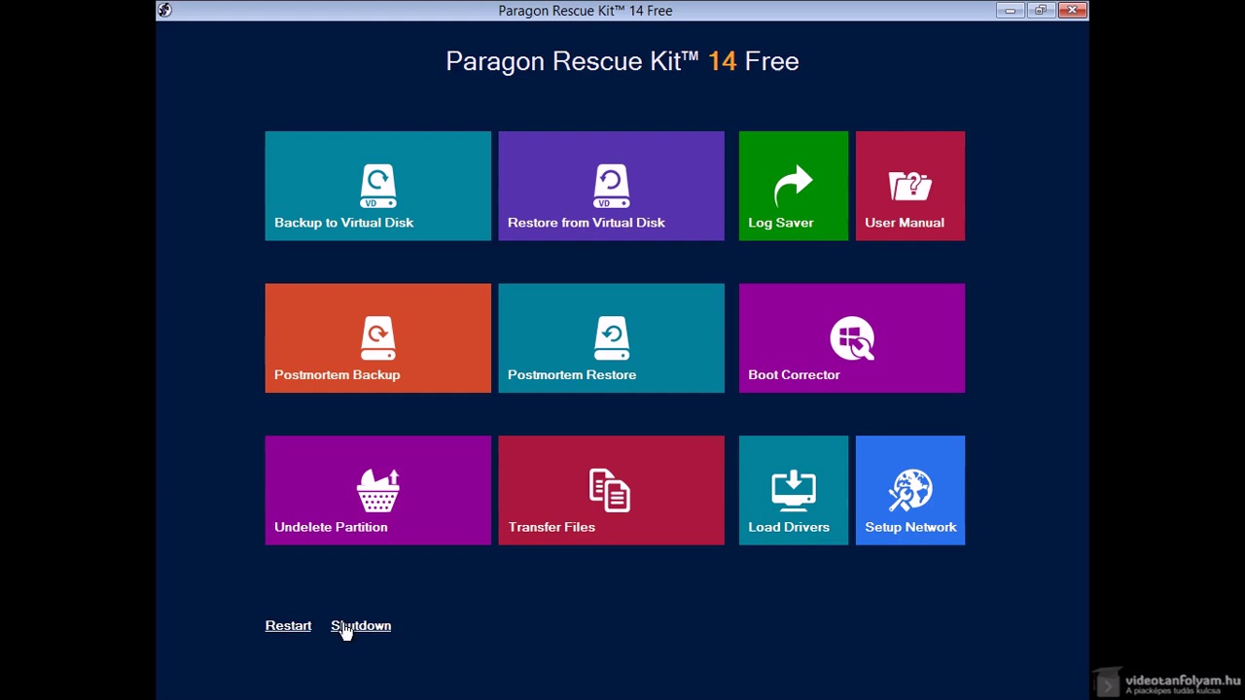
left_click(512, 522)
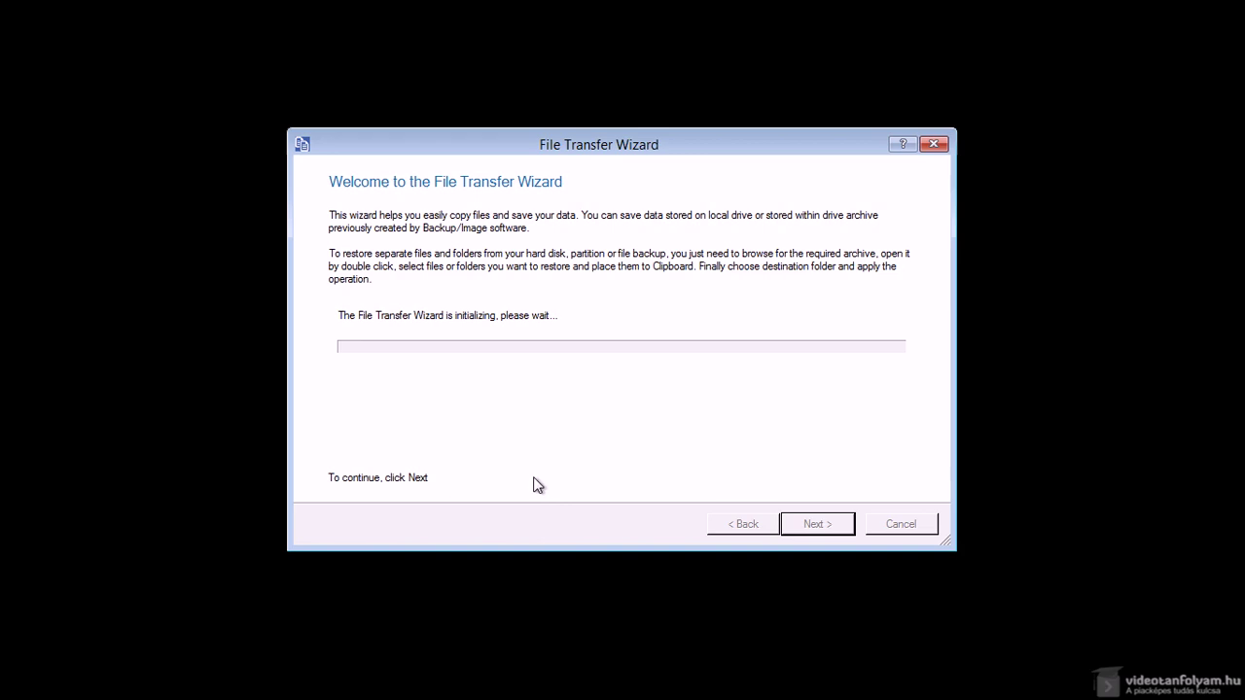
left_click(815, 524)
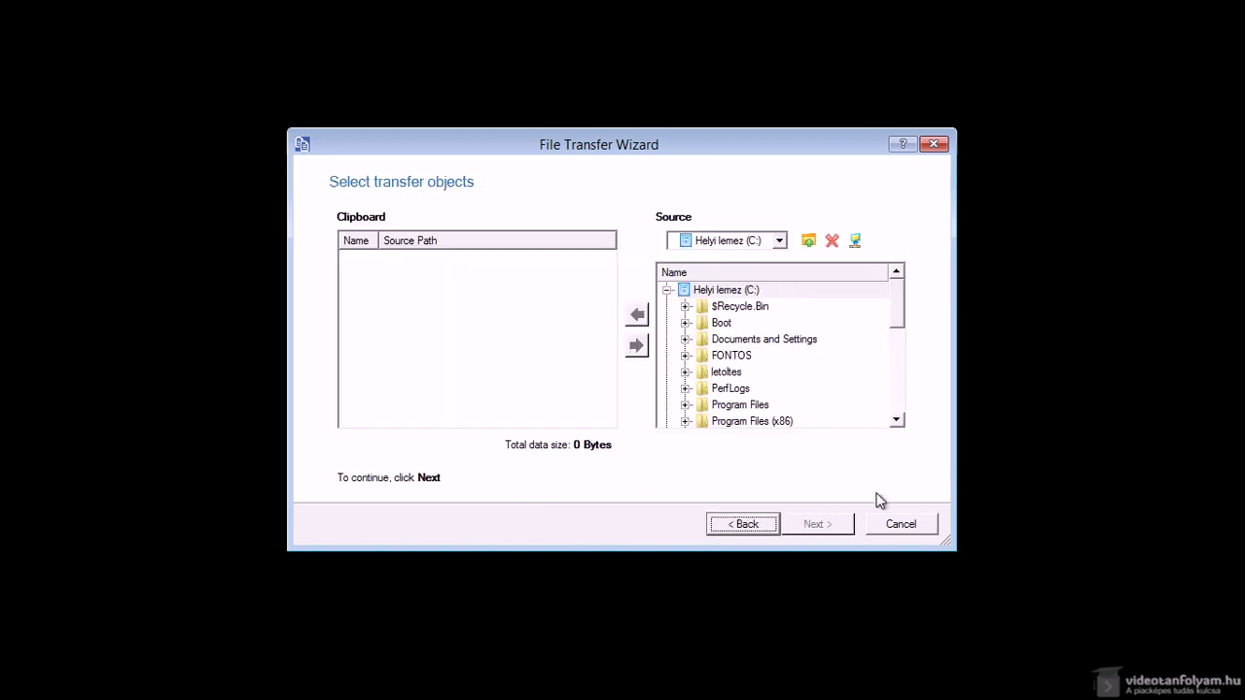
left_click(885, 523)
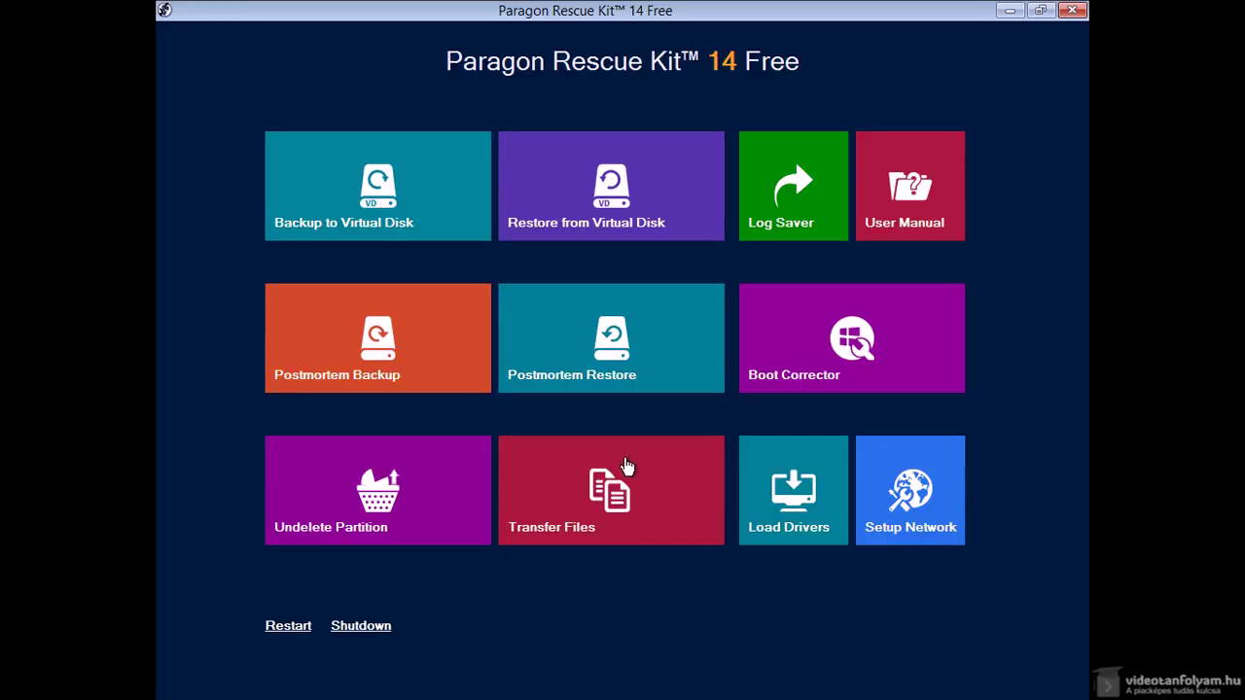